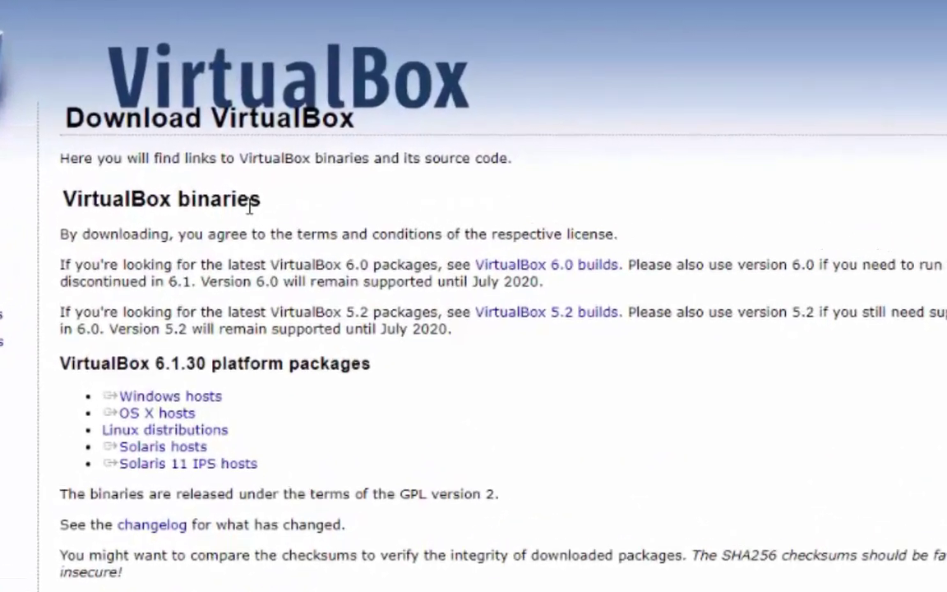
Step: Download the VirtualBox 6.1.30 Windows hosts installer, then switch to the MikroTik tab
scroll(245, 284, "down", 1)
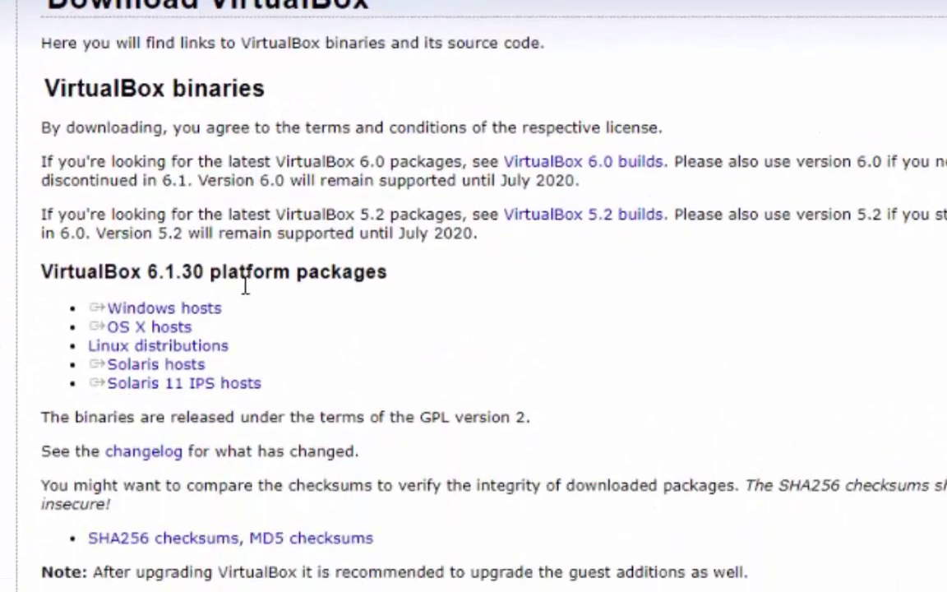
triple_click(194, 307)
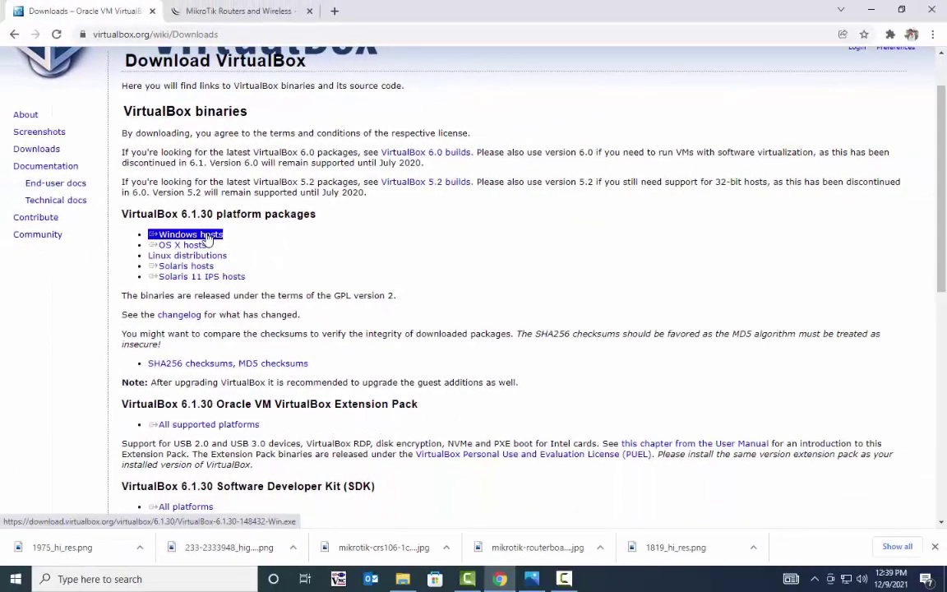
left_click(208, 238)
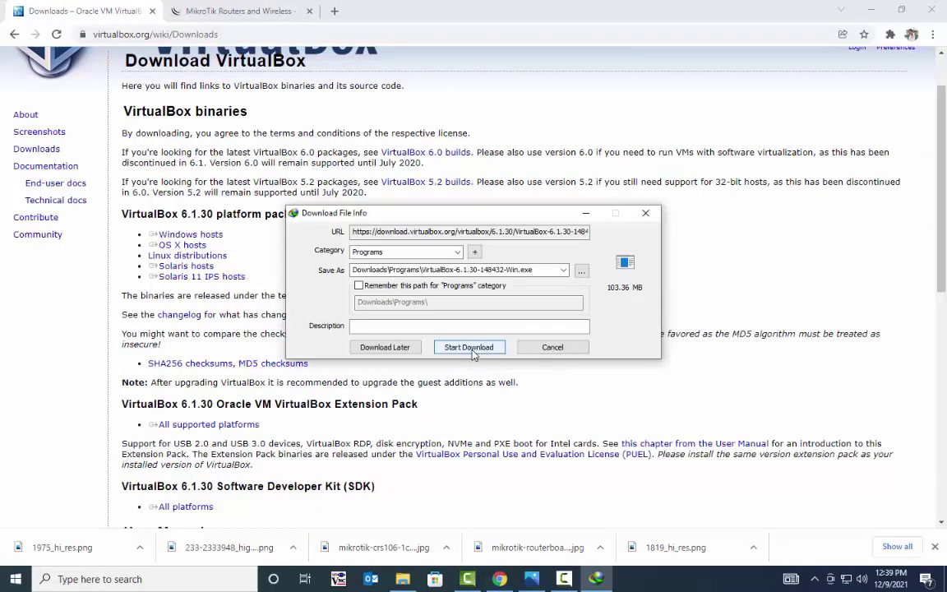
left_click(469, 348)
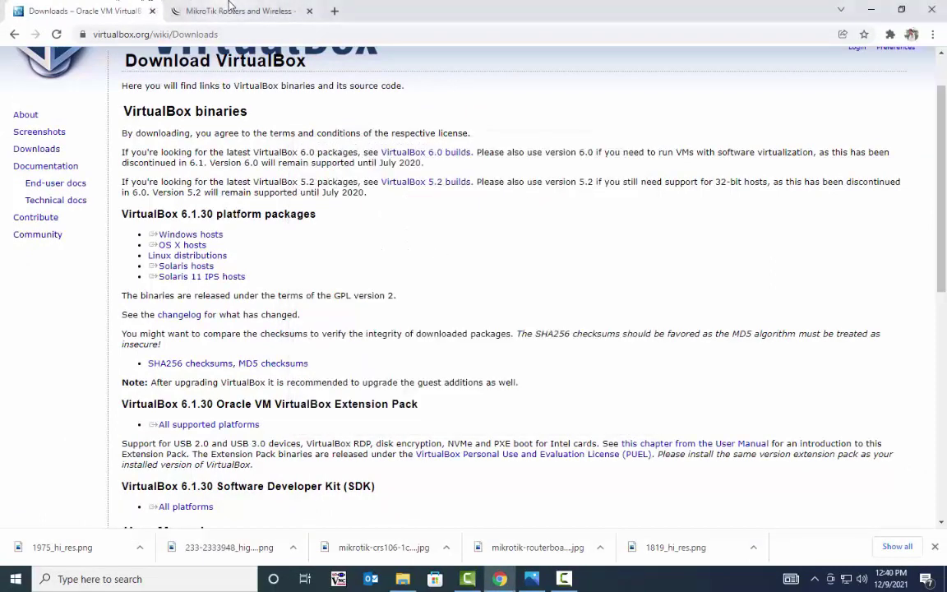
left_click(217, 5)
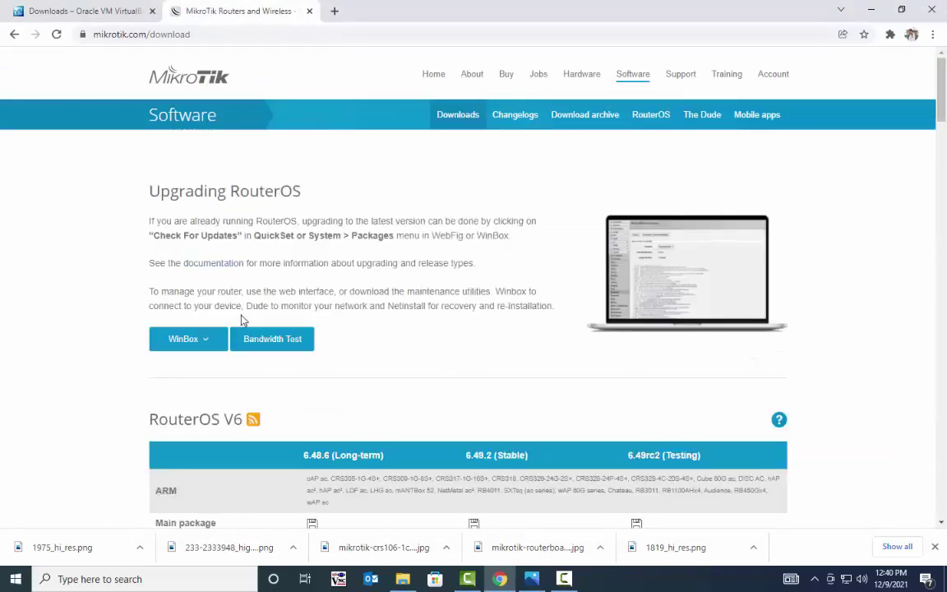
Step: Download the RouterOS 6.48.6 X86 CD image, mikrotik-6.48.6.iso
scroll(238, 317, "down", 3)
scroll(236, 325, "down", 4)
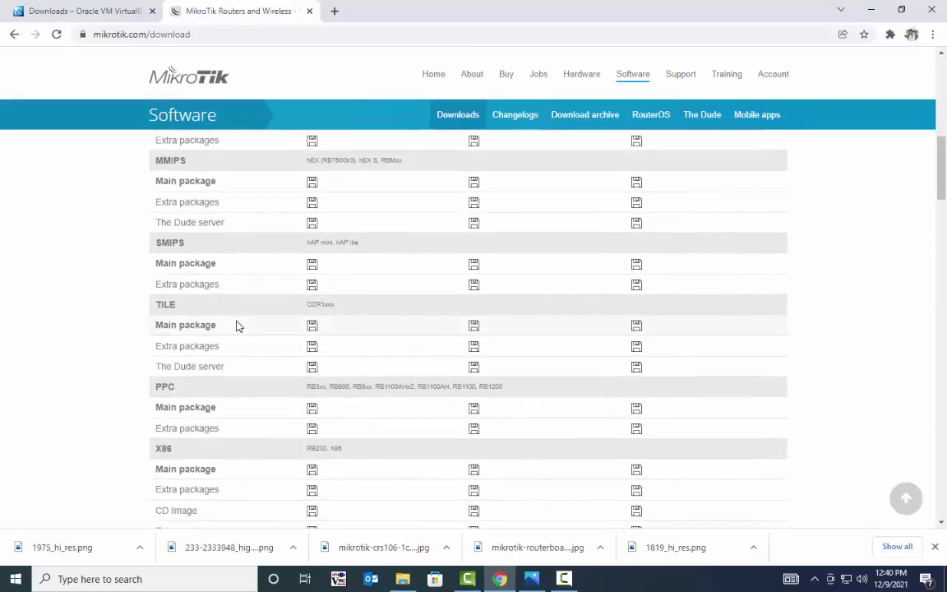
scroll(237, 326, "down", 2)
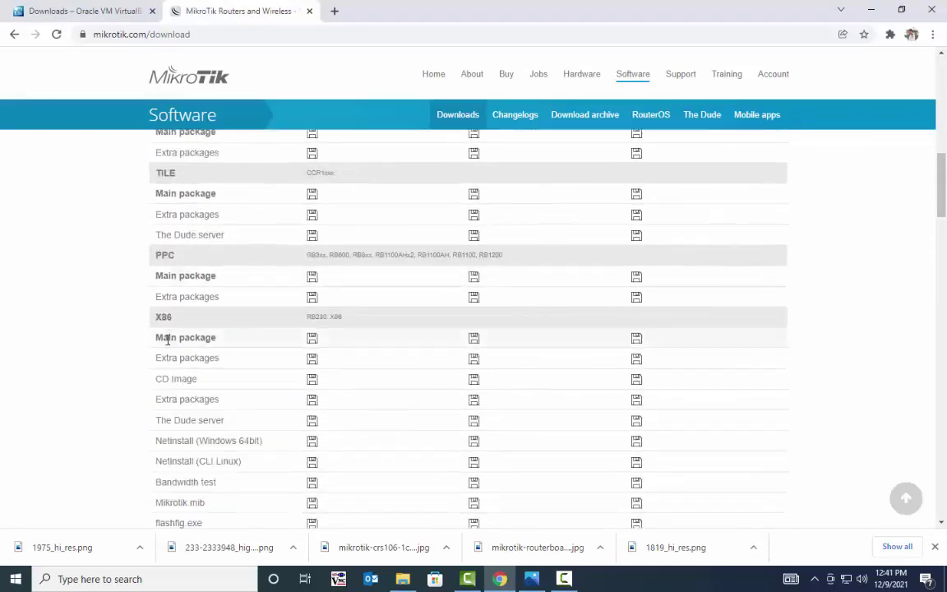
scroll(139, 295, "down", 1)
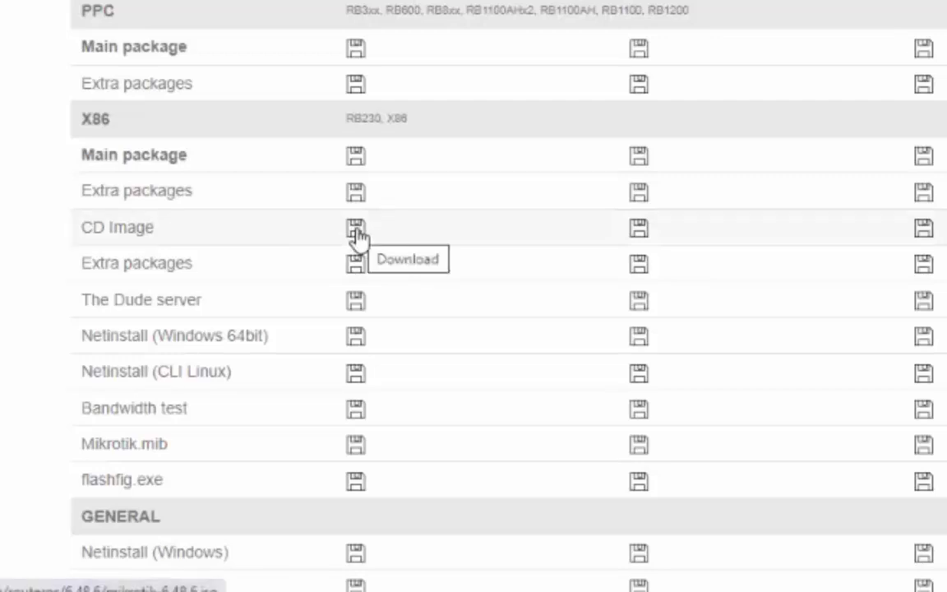
left_click(356, 230)
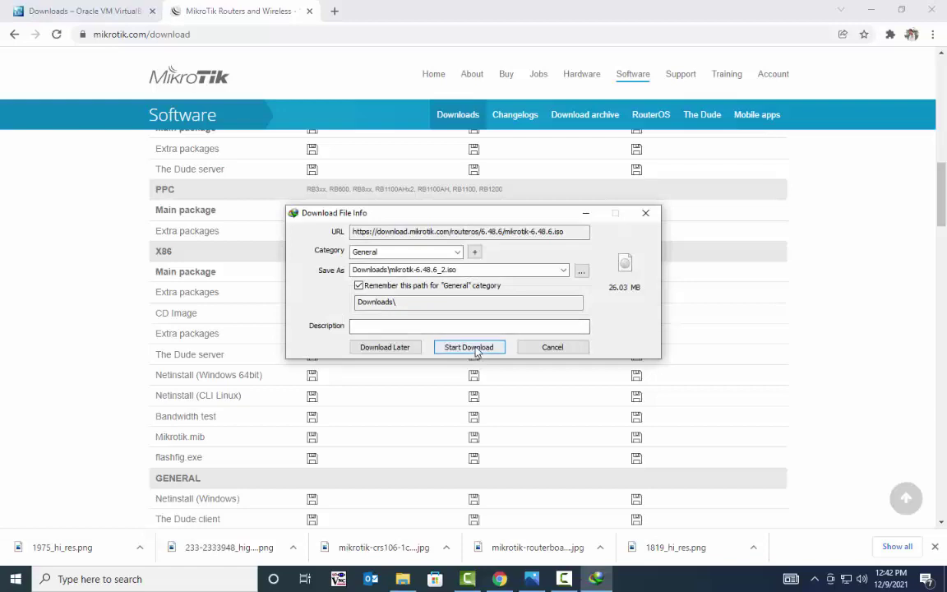
left_click(476, 354)
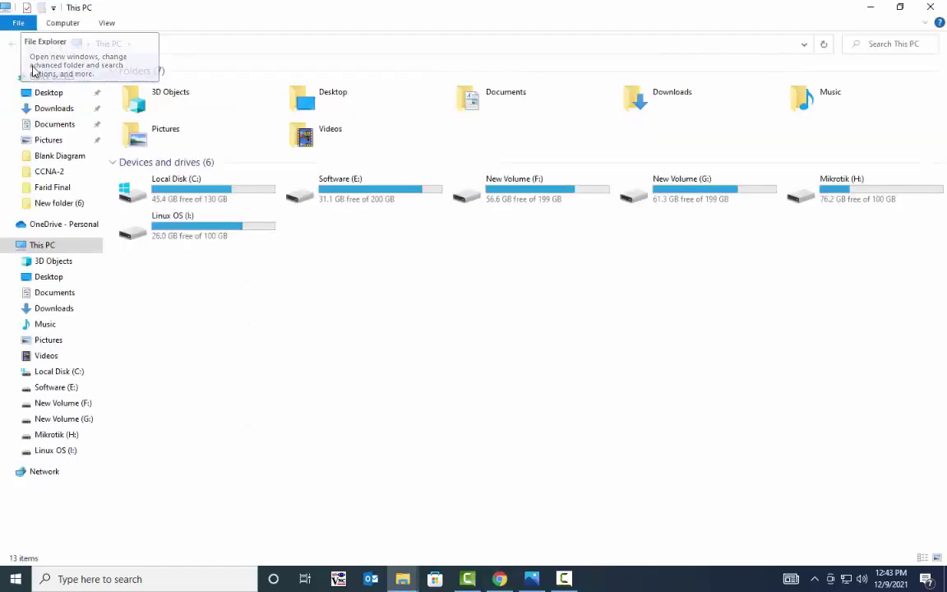
Step: Run the VirtualBox-6.0.24-139119-Win.exe installer from the Downloads folder
left_click(55, 109)
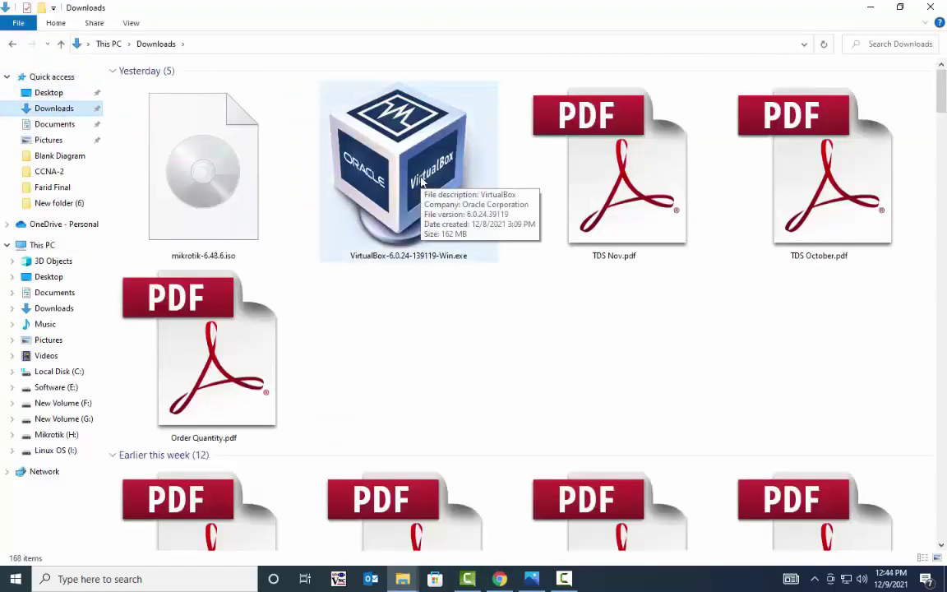
left_click(171, 183)
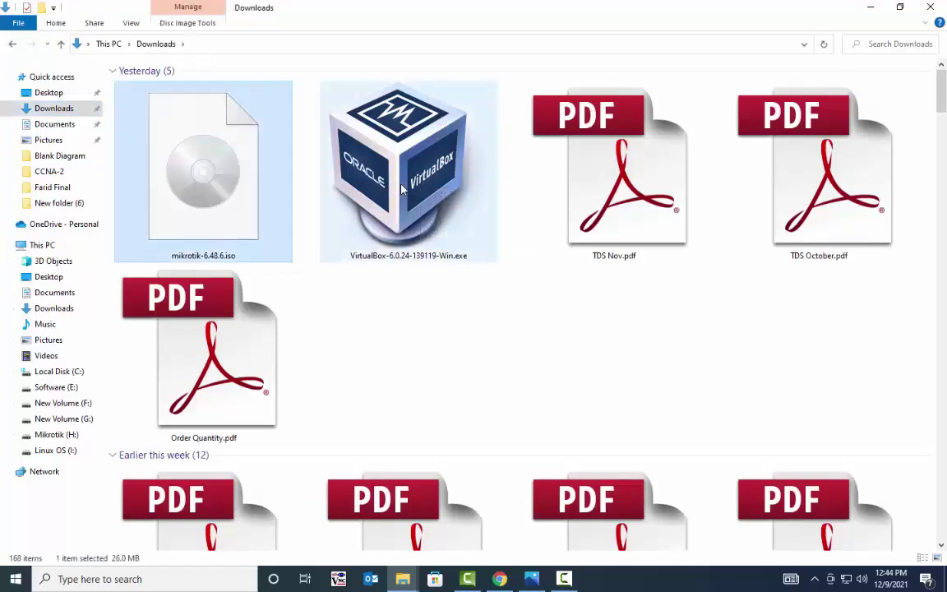
left_click(406, 145)
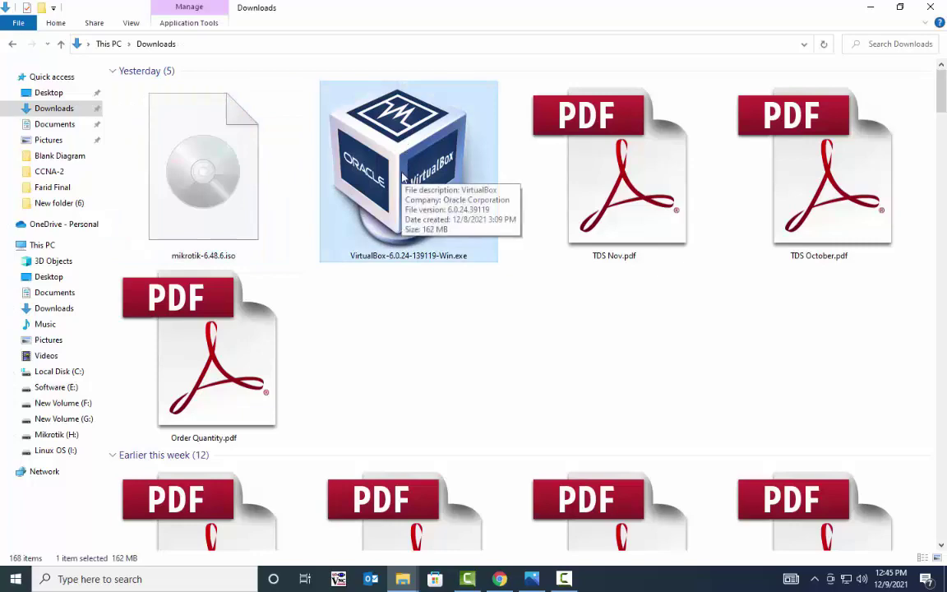
double_click(403, 177)
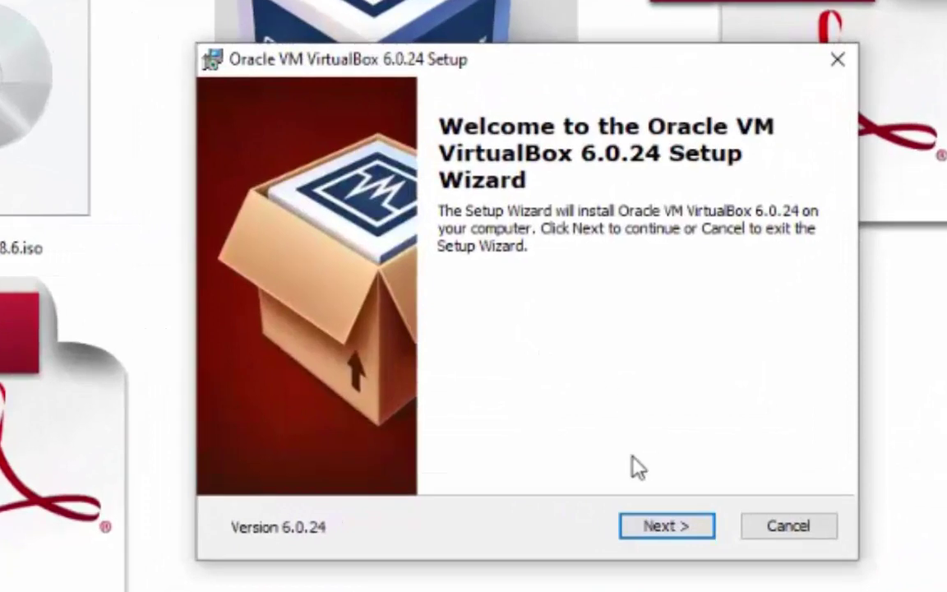
Step: Install VirtualBox 6.0.24 with default features and shortcuts, accepting the network interface reset
left_click(659, 533)
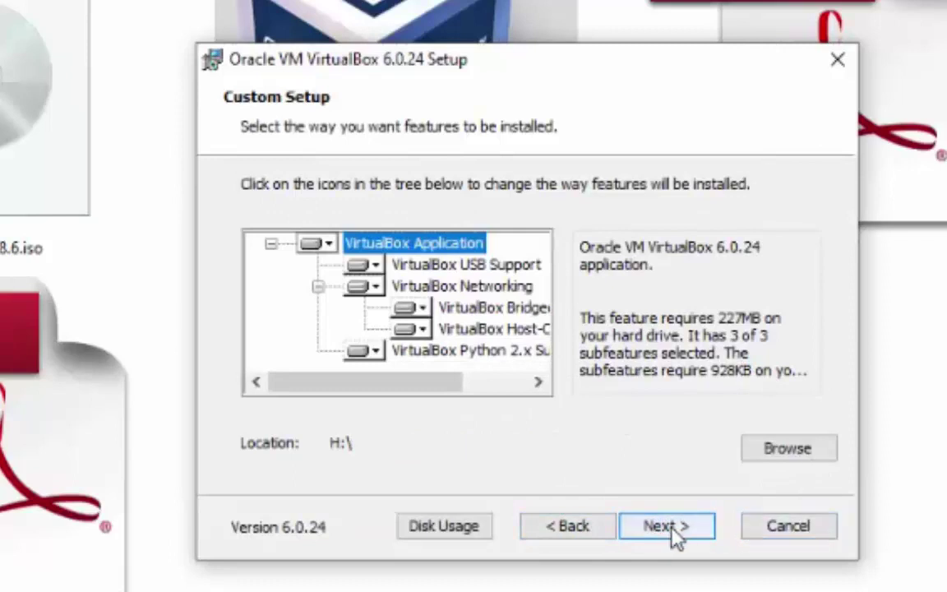
left_click(671, 531)
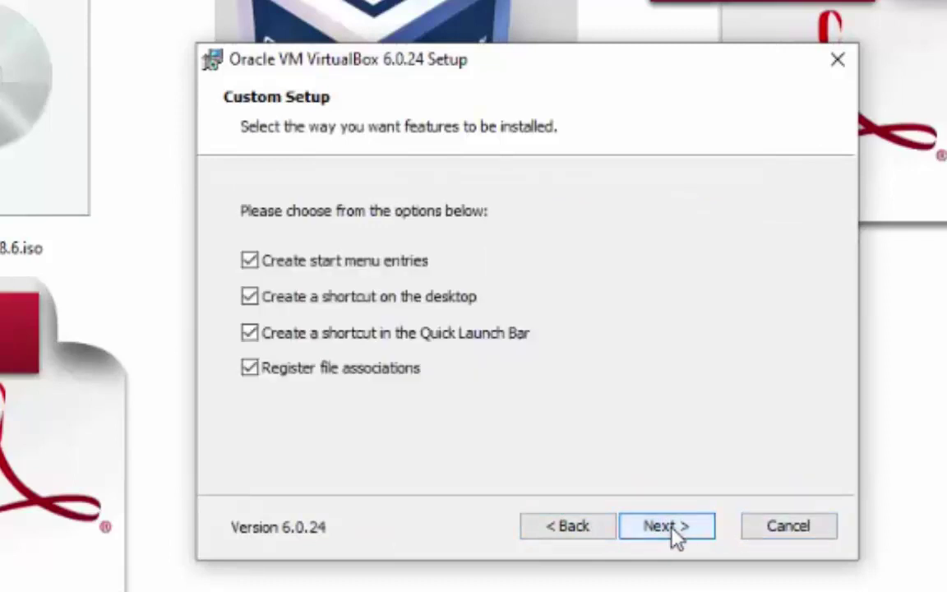
left_click(673, 531)
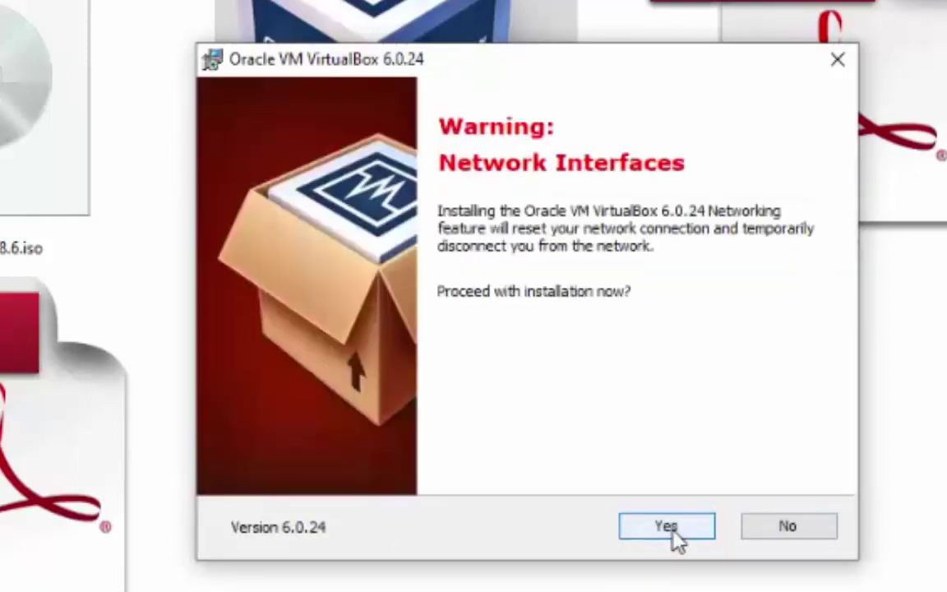
left_click(667, 528)
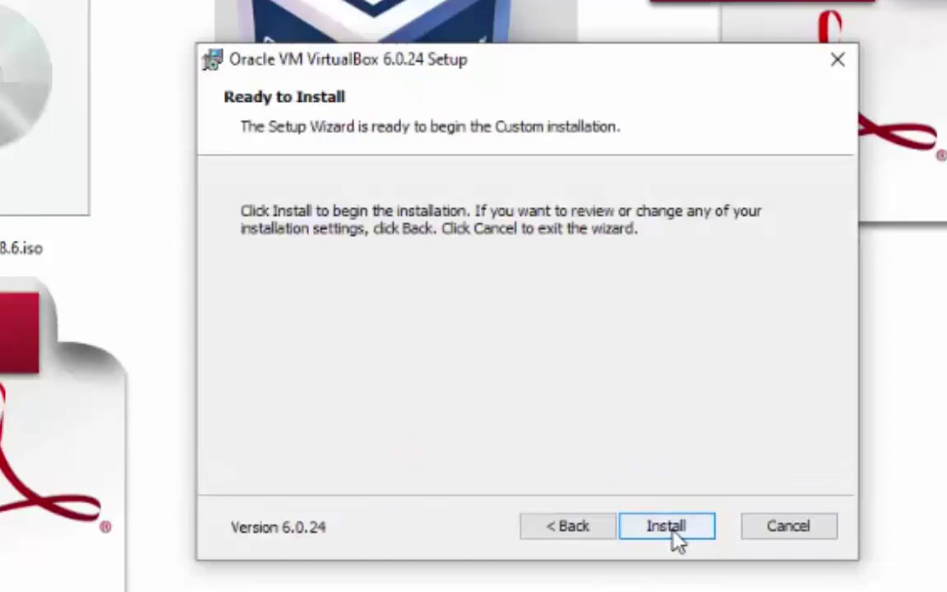
left_click(674, 530)
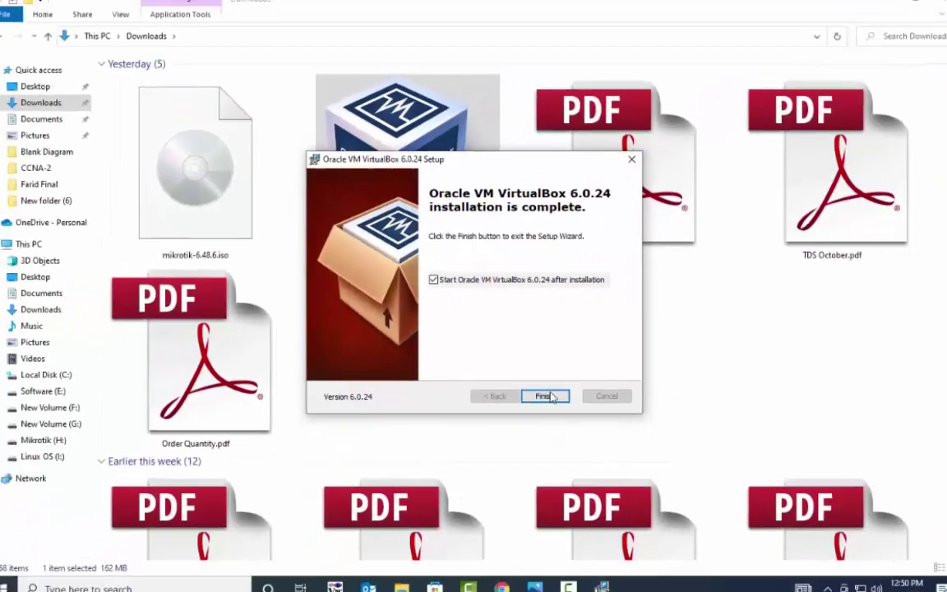
left_click(541, 392)
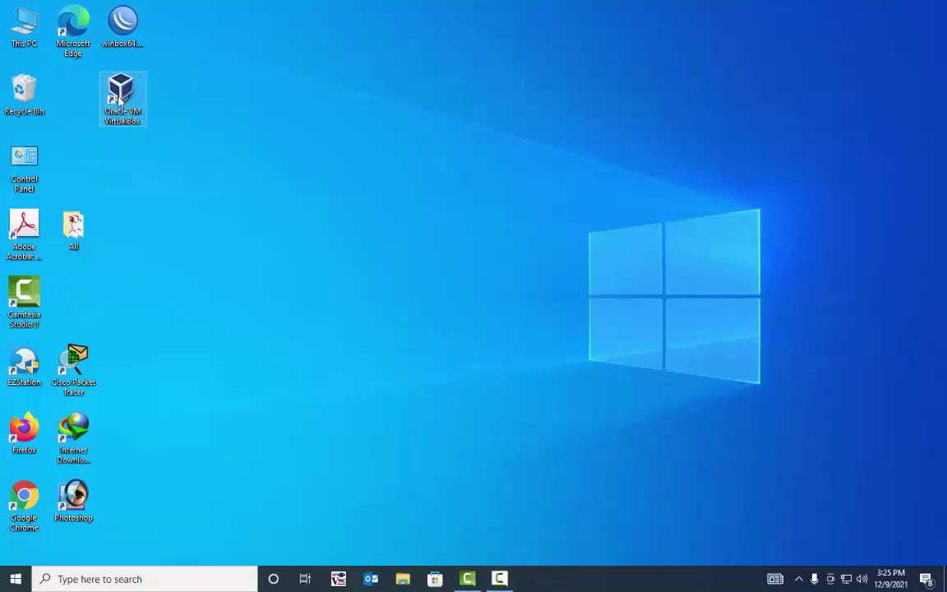
Step: Launch VirtualBox Manager from the desktop and begin a new virtual machine
double_click(121, 97)
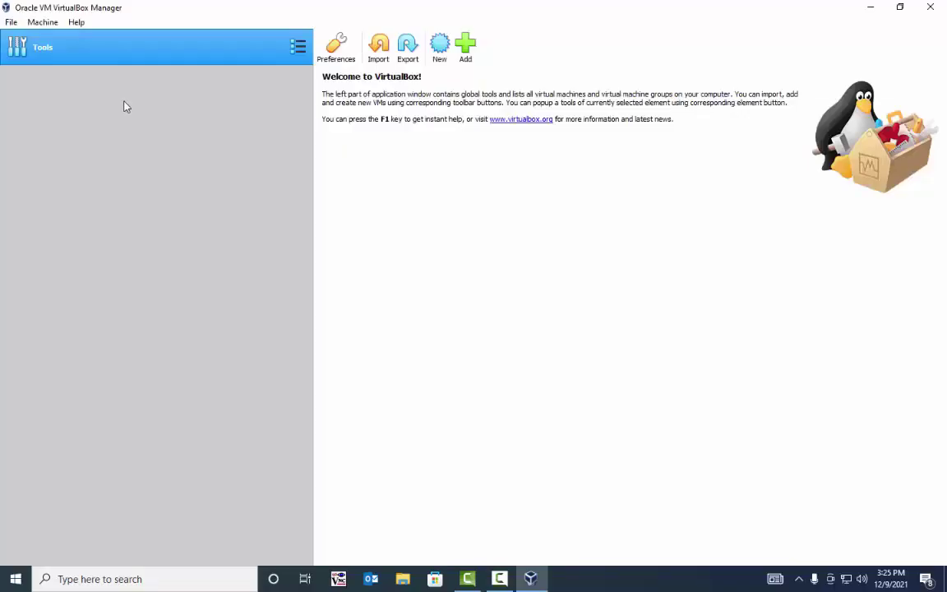
left_click(440, 53)
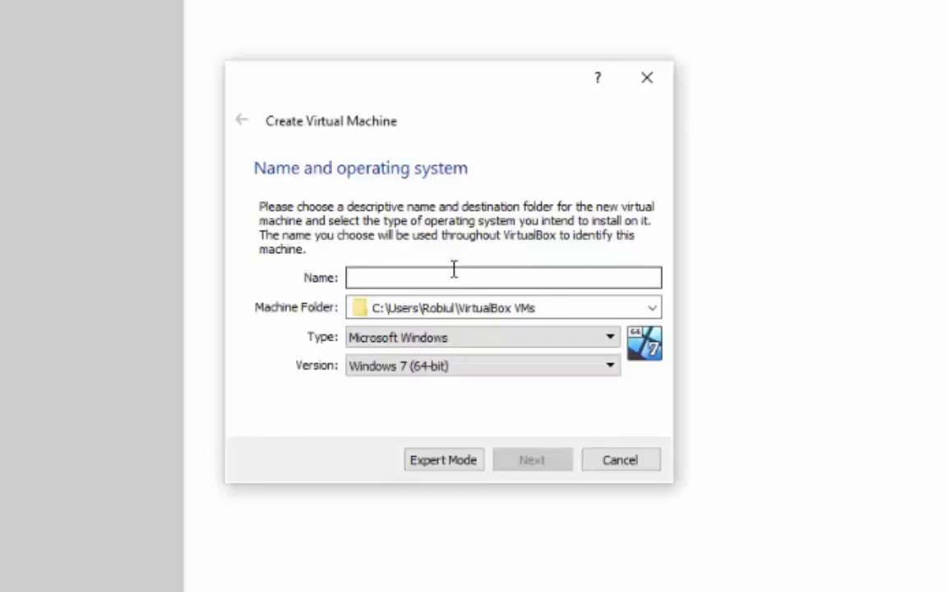
Step: Name the machine Mikrotik in folder H:\MK, type Linux, version Other Linux (32-bit)
type("Mi")
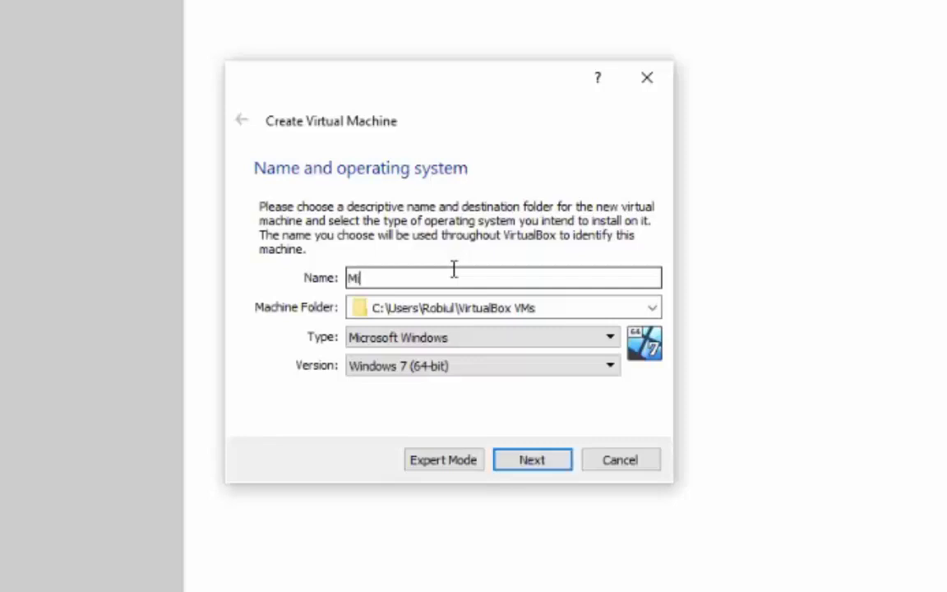
type("krotik")
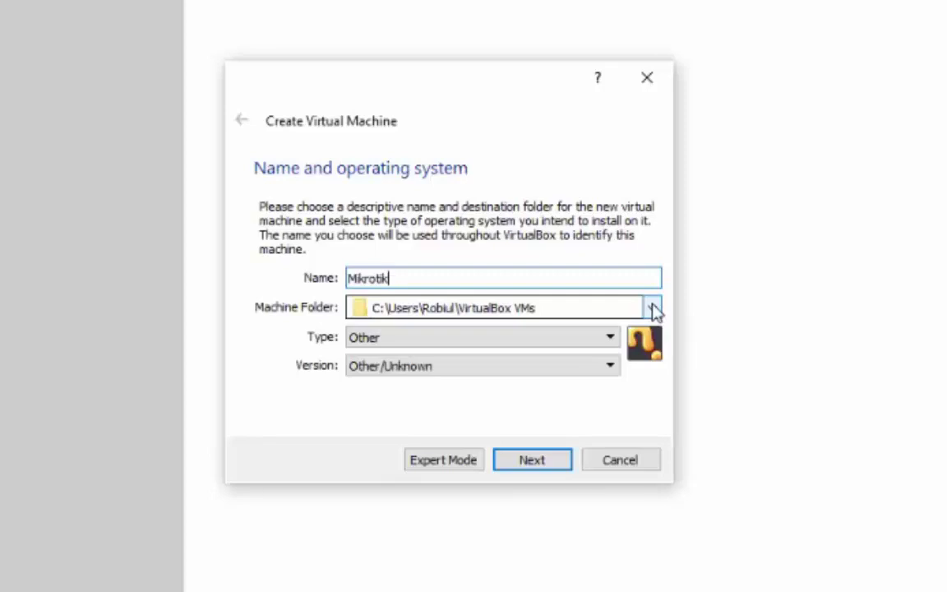
left_click(609, 337)
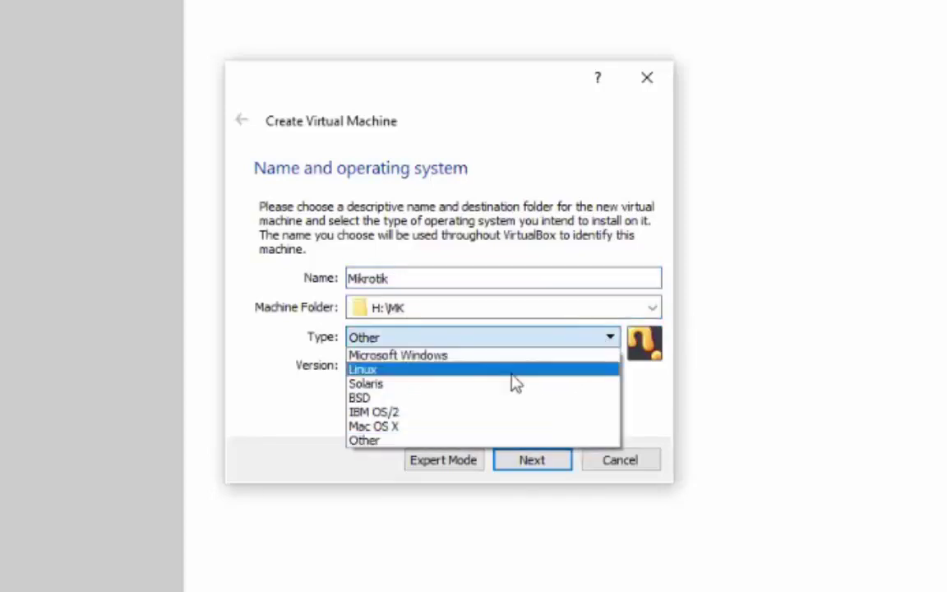
left_click(512, 372)
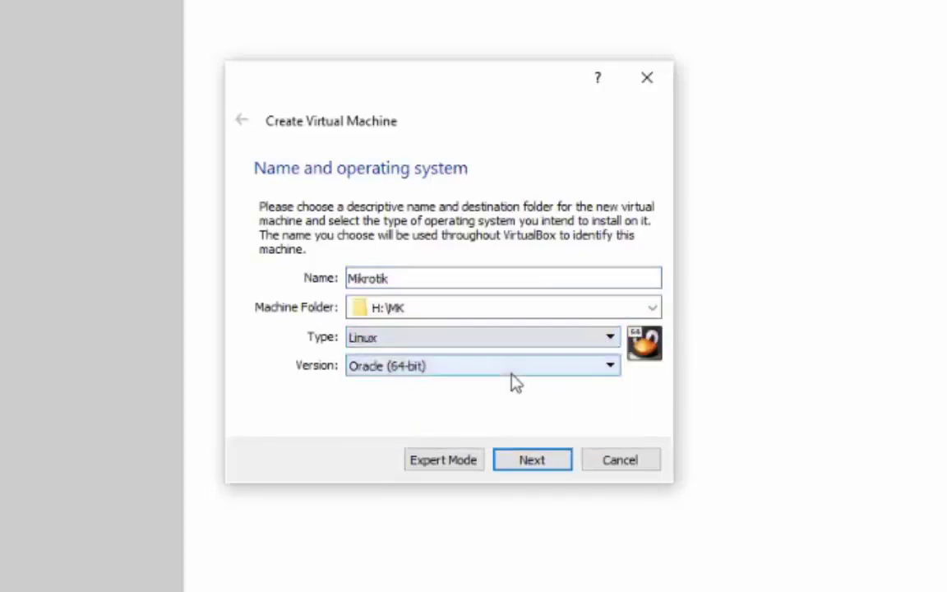
left_click(510, 368)
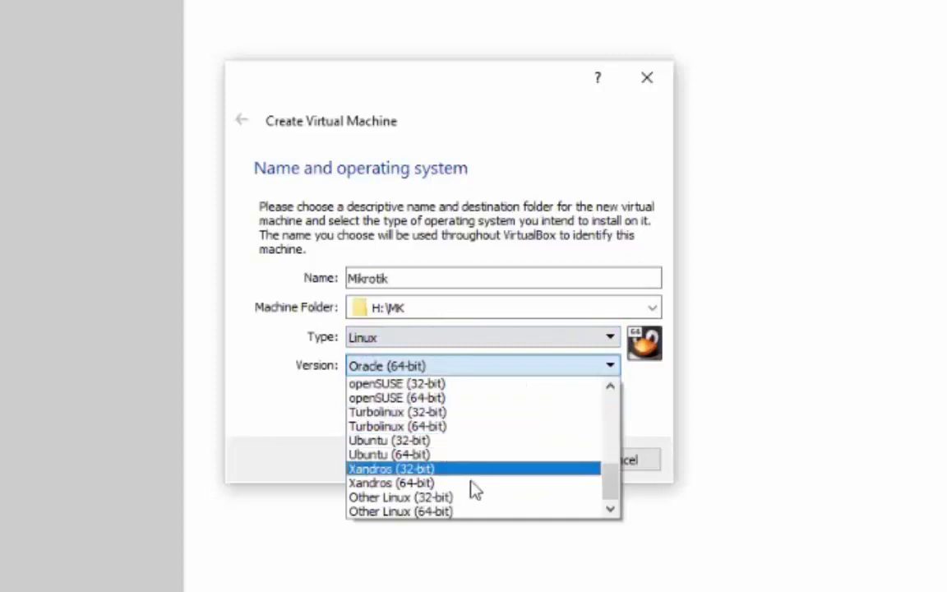
left_click(506, 503)
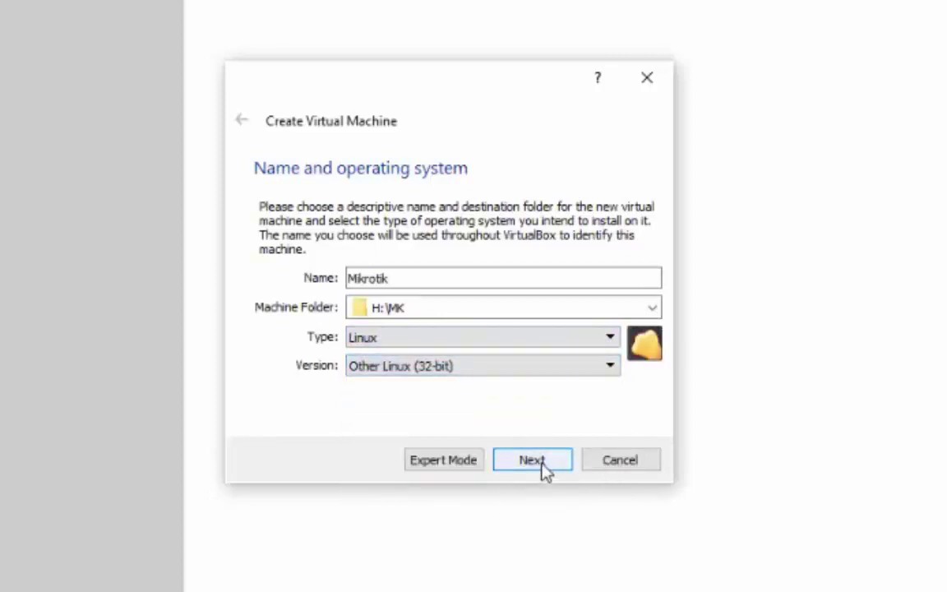
left_click(533, 460)
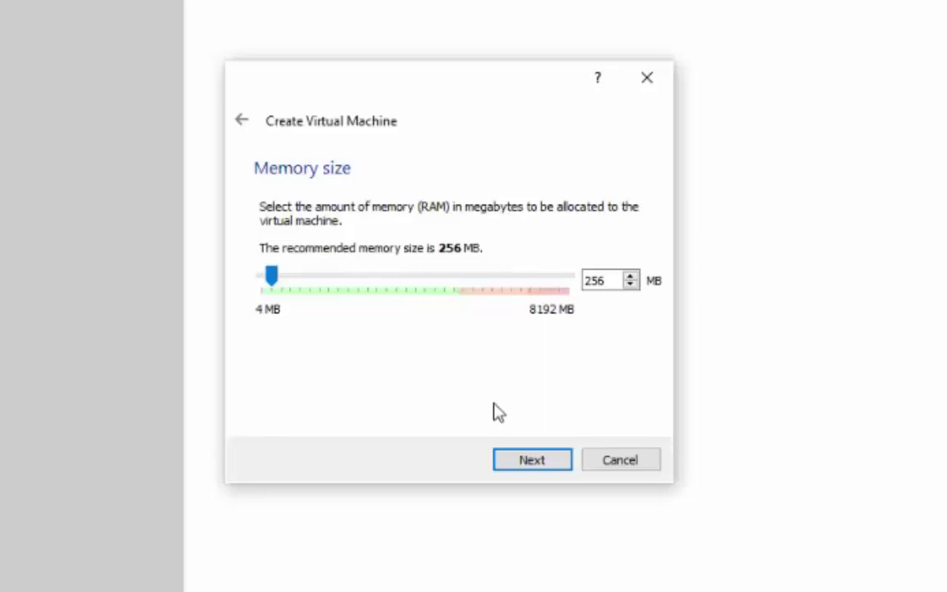
Step: Give Mikrotik 256 MB RAM and a new dynamically allocated 8 GB VDI disk
left_click(533, 462)
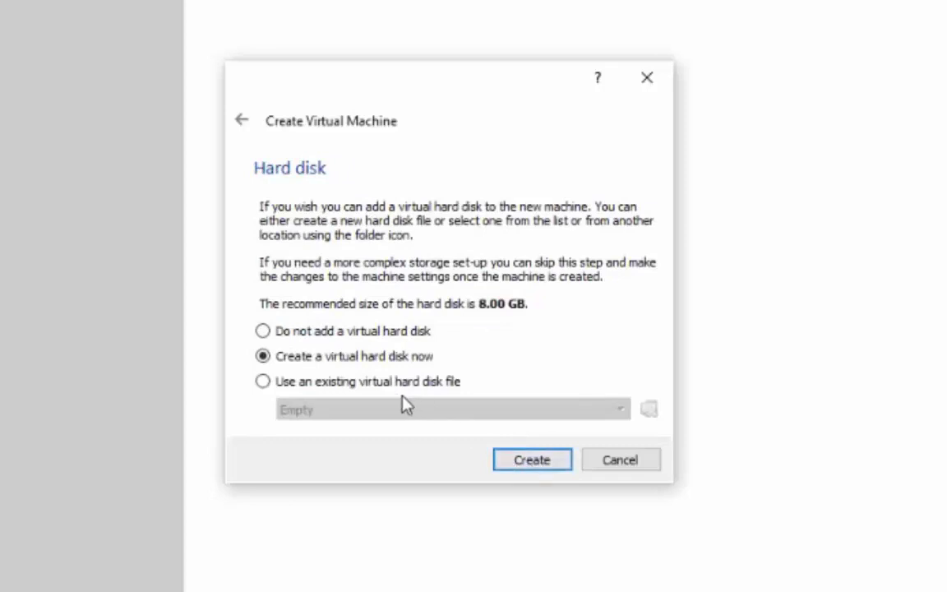
left_click(527, 465)
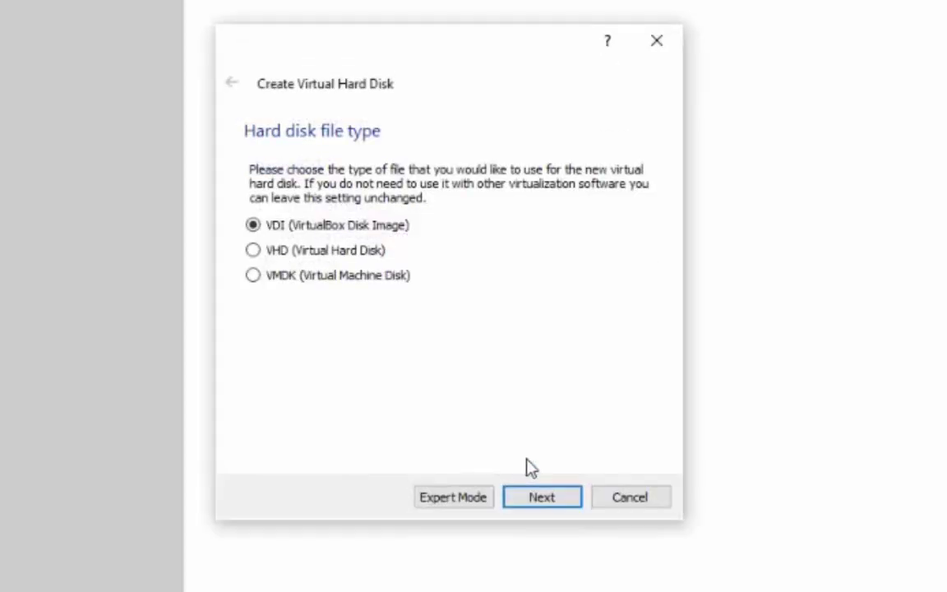
left_click(544, 499)
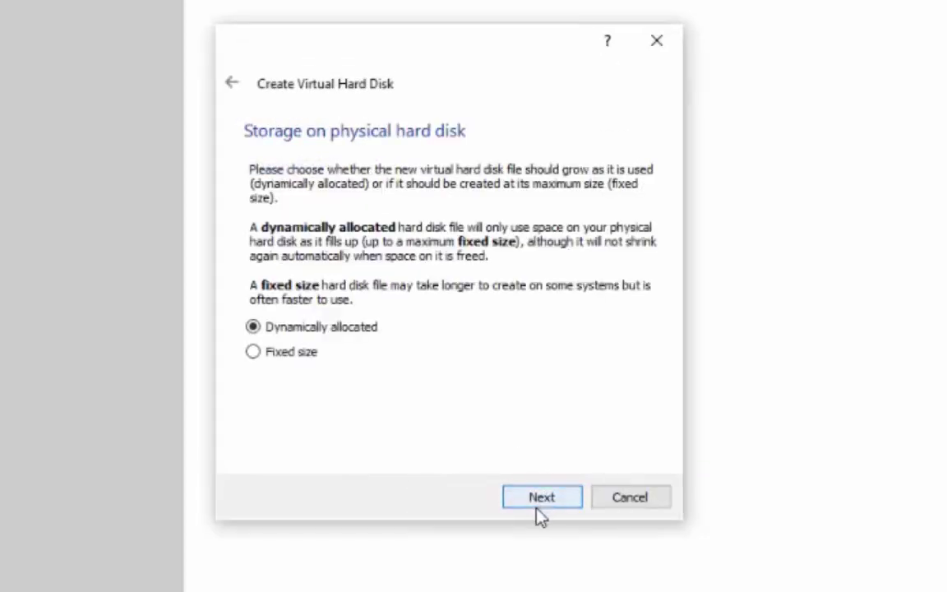
left_click(543, 505)
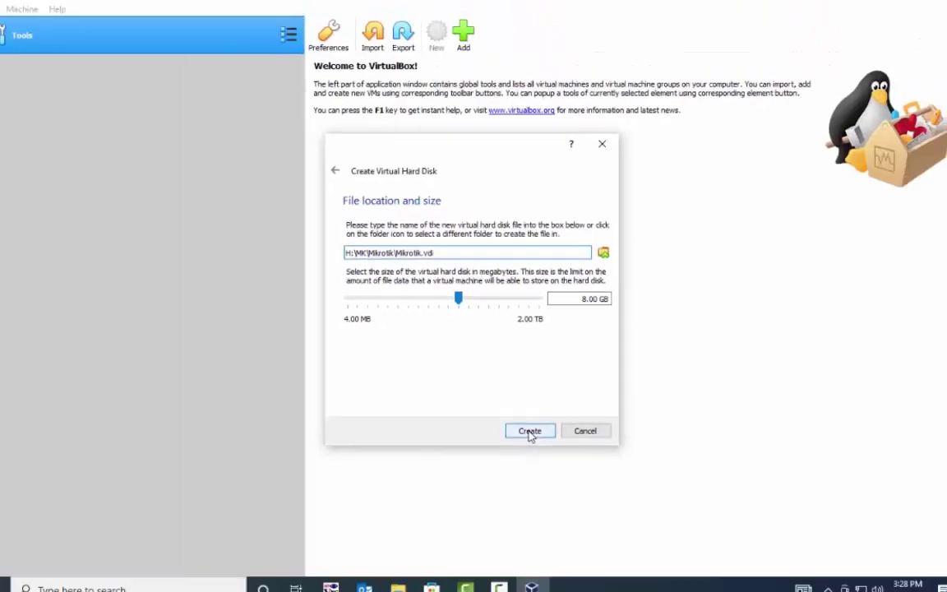
left_click(530, 432)
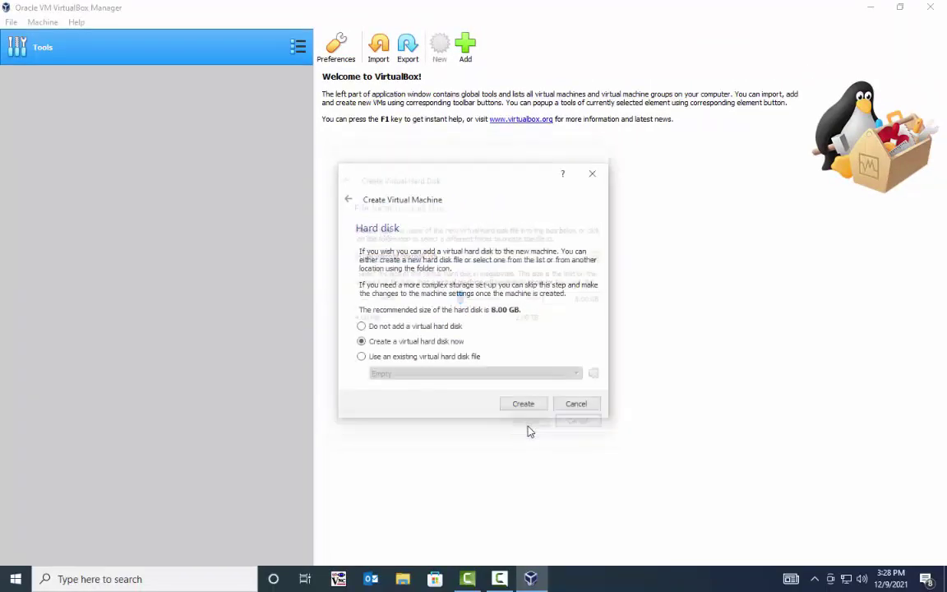
left_click(178, 85)
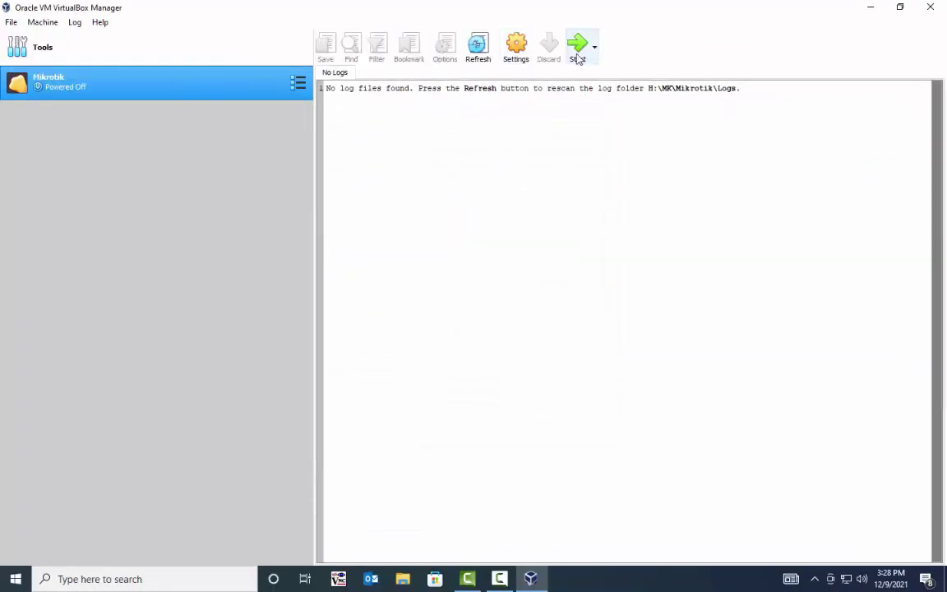
Step: Start the Mikrotik machine with mikrotik-6.48.6.iso from Downloads as its start-up disk
left_click(578, 47)
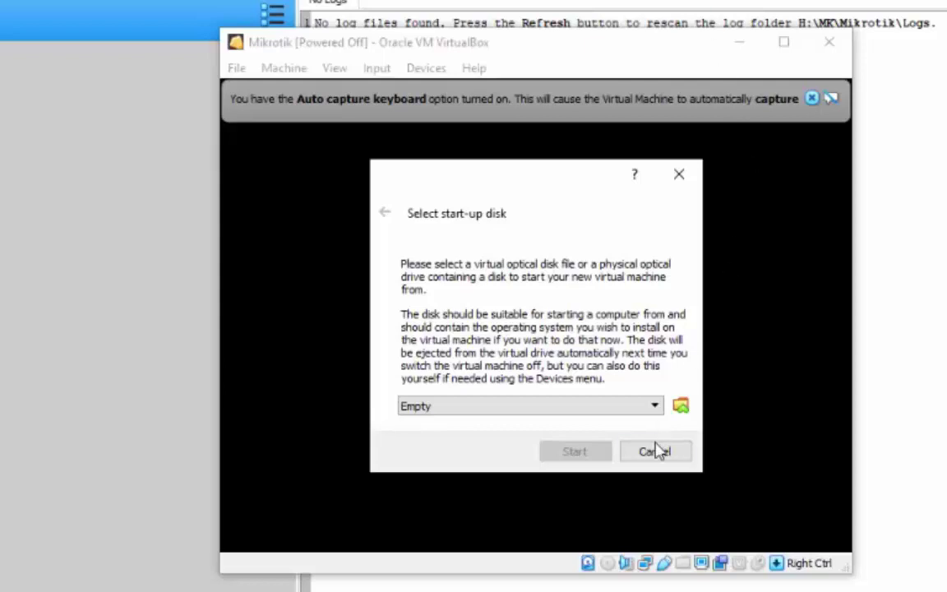
left_click(655, 406)
left_click(681, 406)
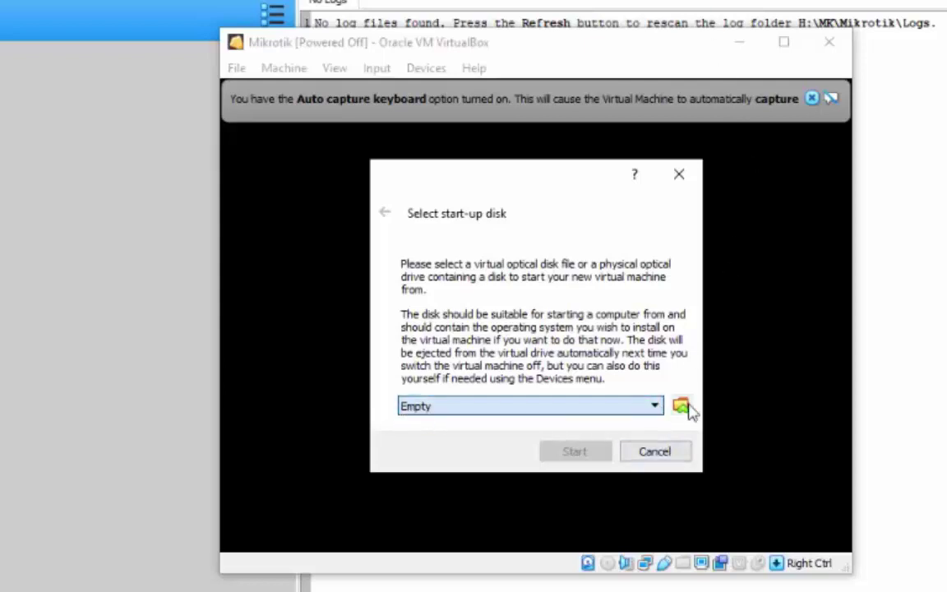
left_click(681, 406)
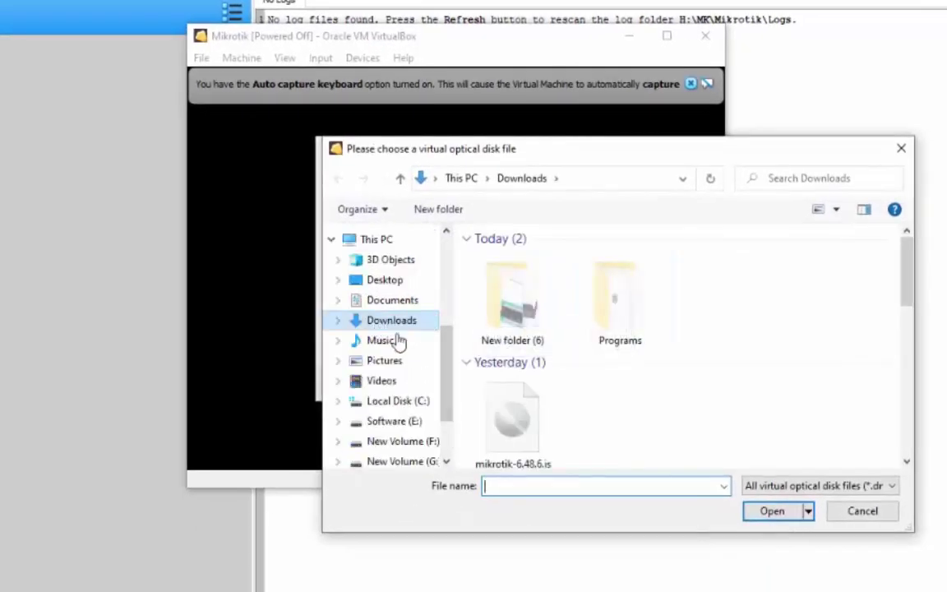
scroll(509, 370, "down", 1)
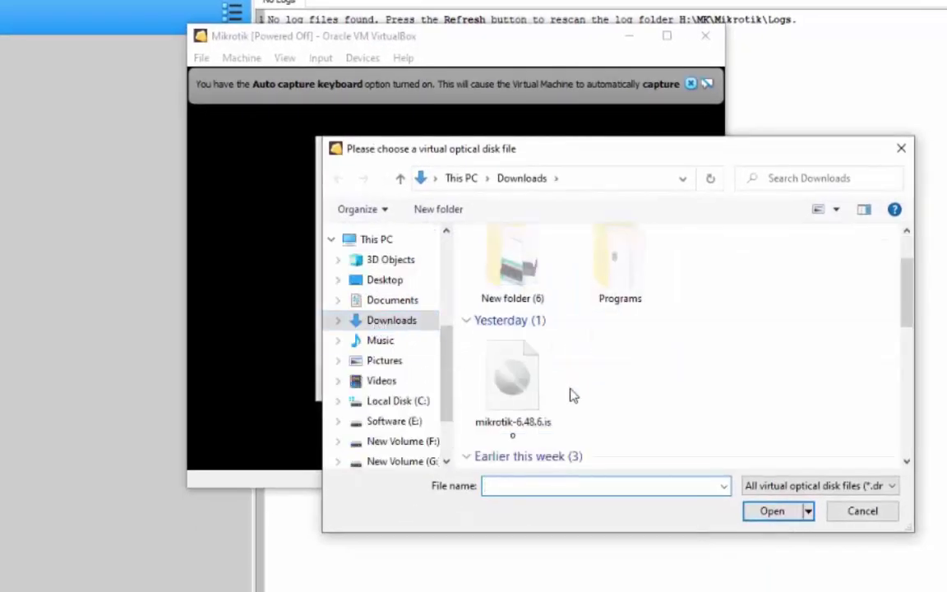
left_click(507, 380)
left_click(778, 514)
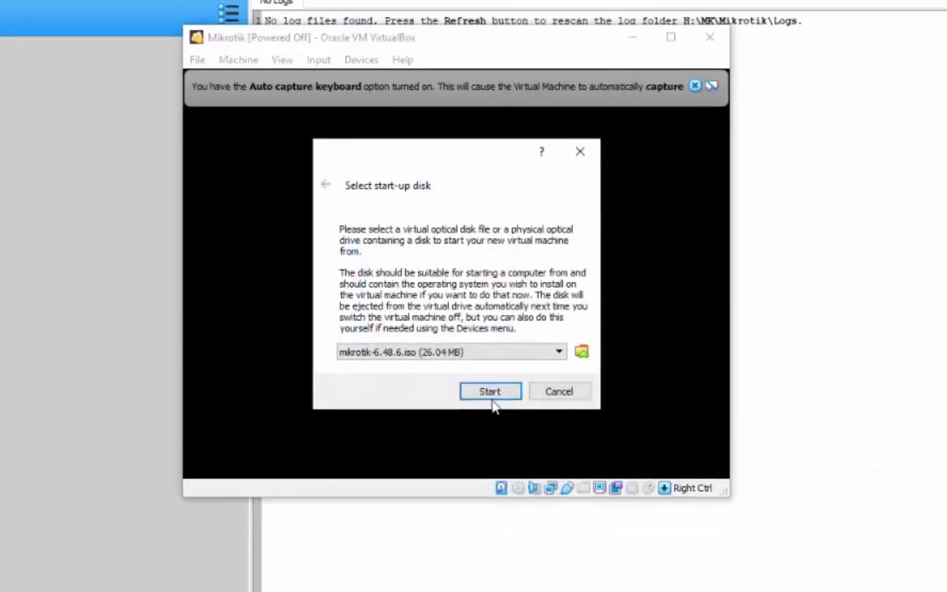
left_click(490, 395)
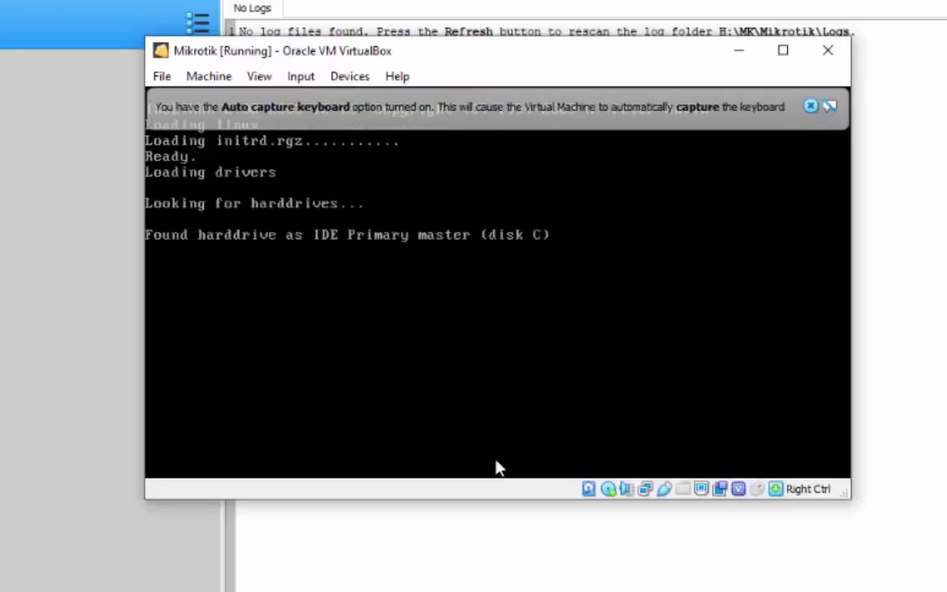
Step: Switch the Mikrotik VM display to full-screen mode with Host+F
key("ctrl+f")
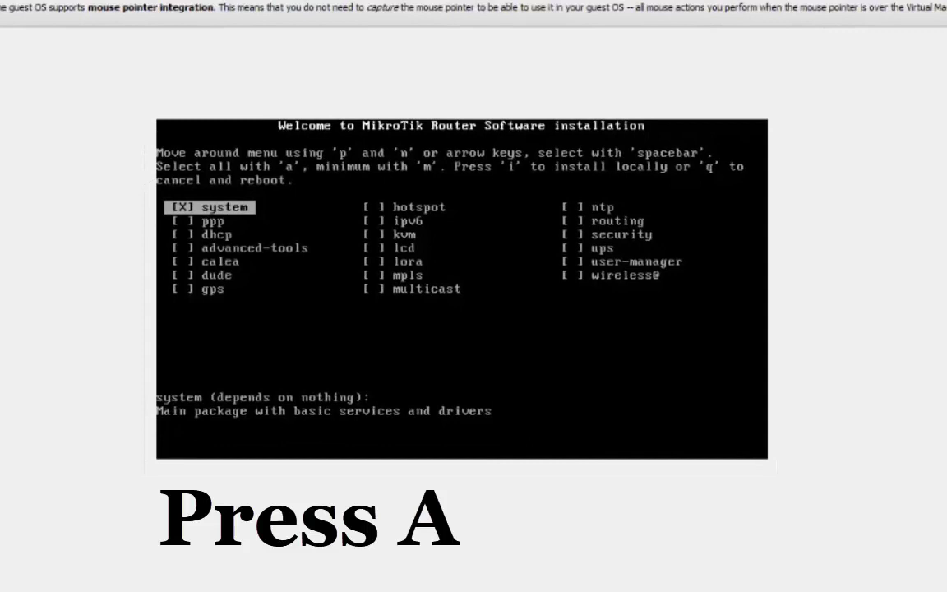
Step: Select all RouterOS packages, install them answering y to both prompts, and reboot
key("a")
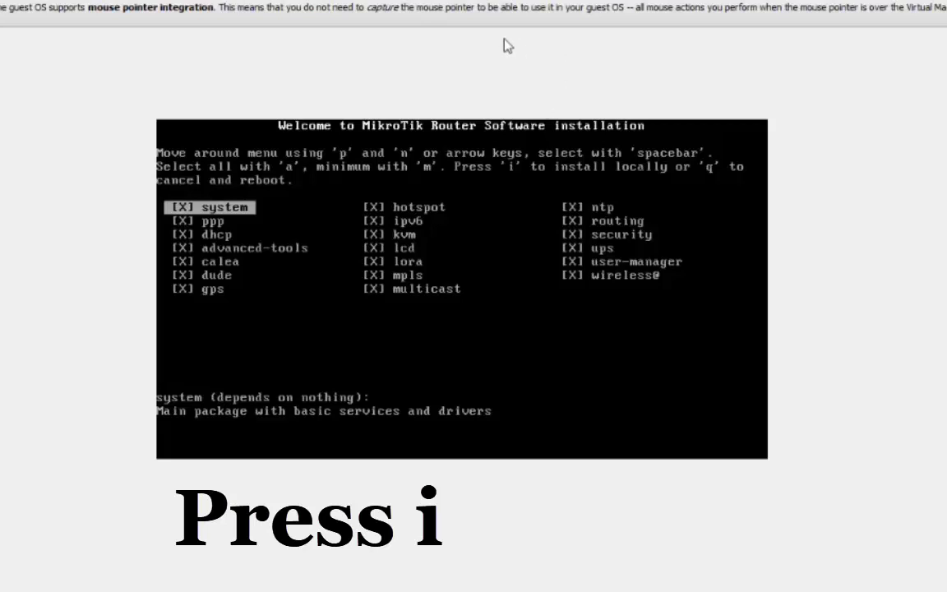
key("i")
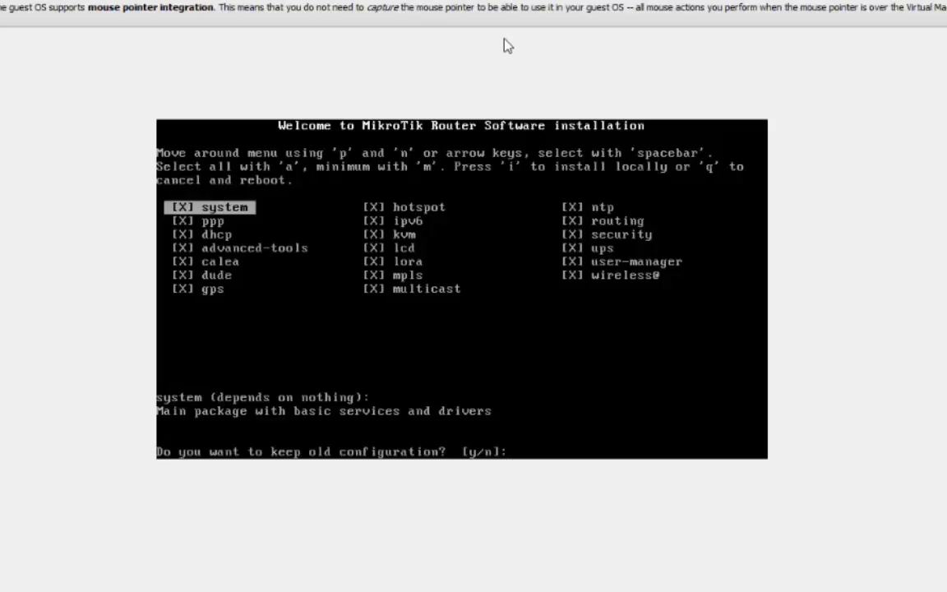
type("y/n]:")
type("y")
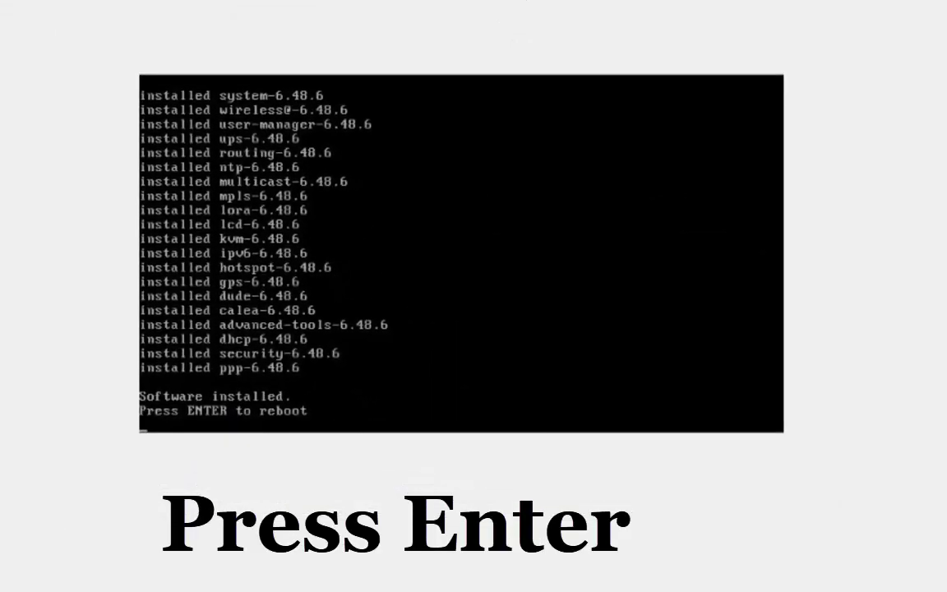
key("Return")
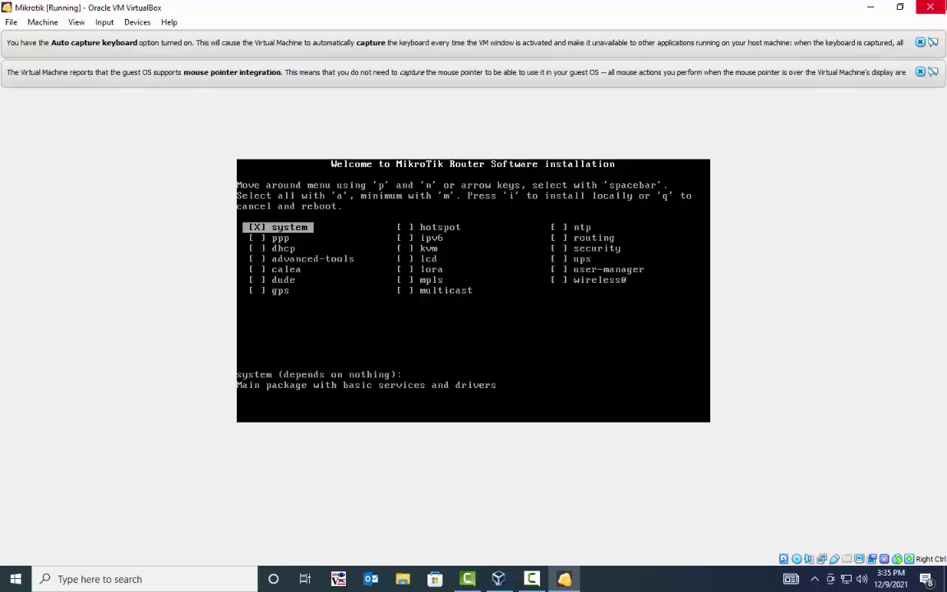
Step: Power off the running Mikrotik machine and return to VirtualBox Manager
left_click(943, 5)
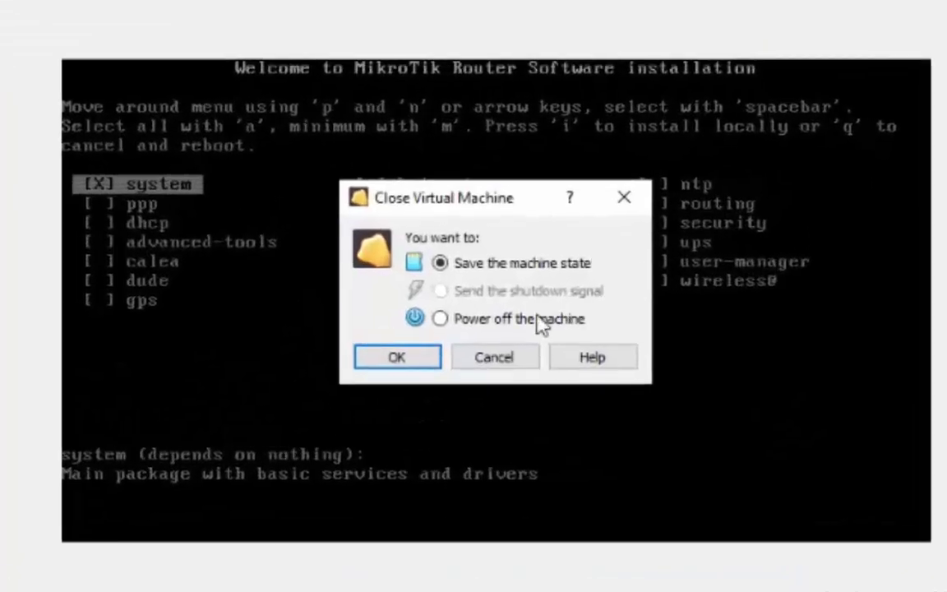
left_click(534, 319)
left_click(412, 332)
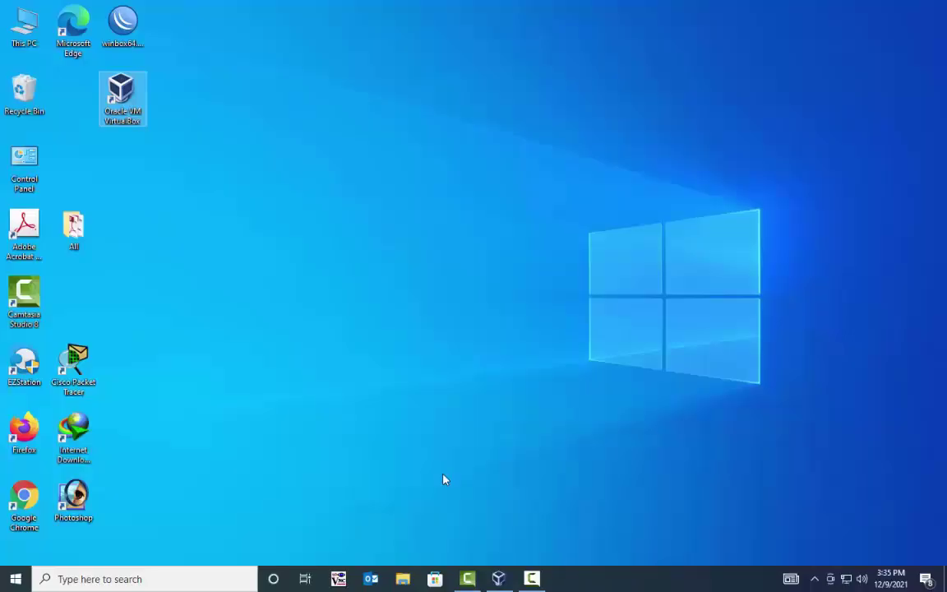
left_click(499, 578)
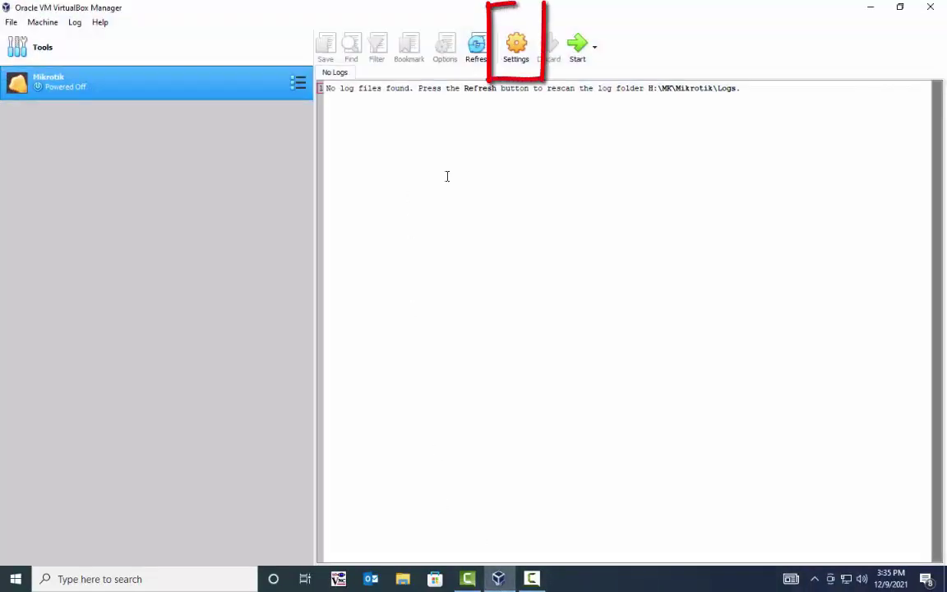
Step: Move Hard Disk to the top of Mikrotik's boot order, then start the machine
left_click(512, 52)
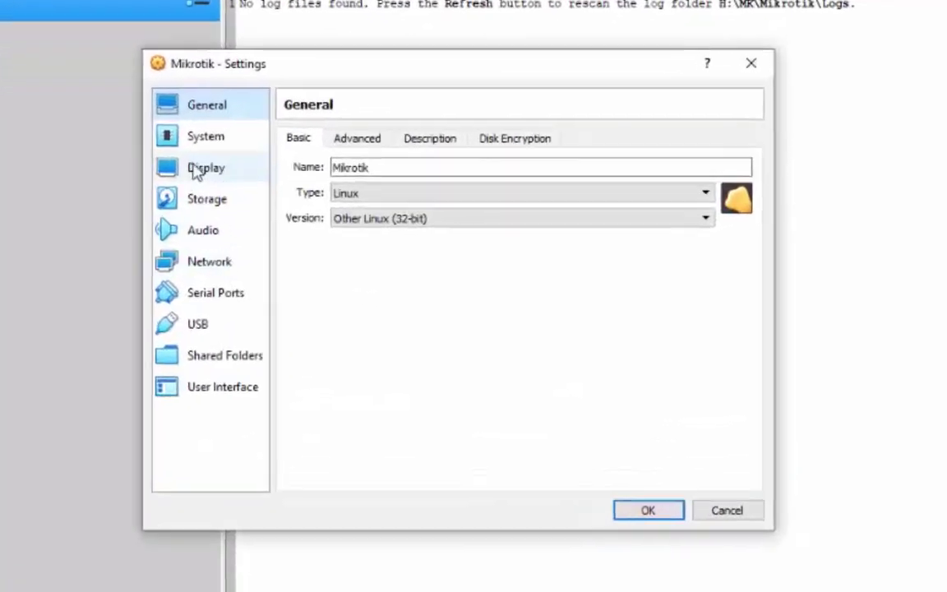
left_click(304, 181)
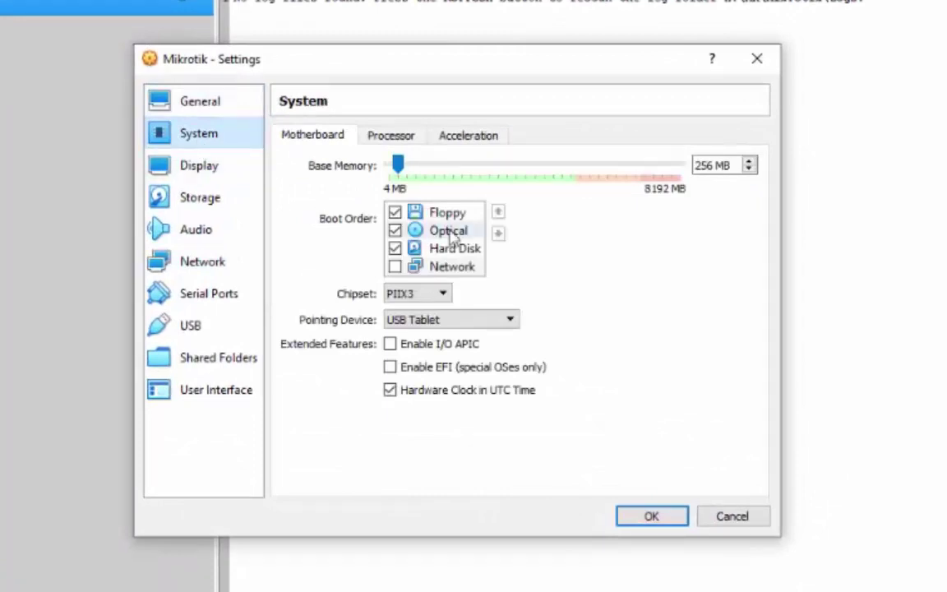
left_click(467, 249)
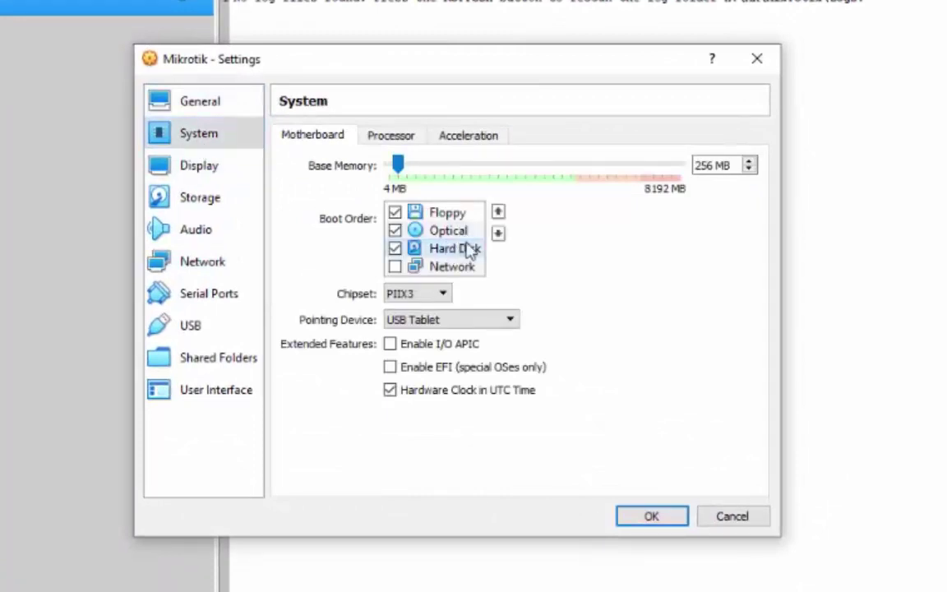
left_click(498, 212)
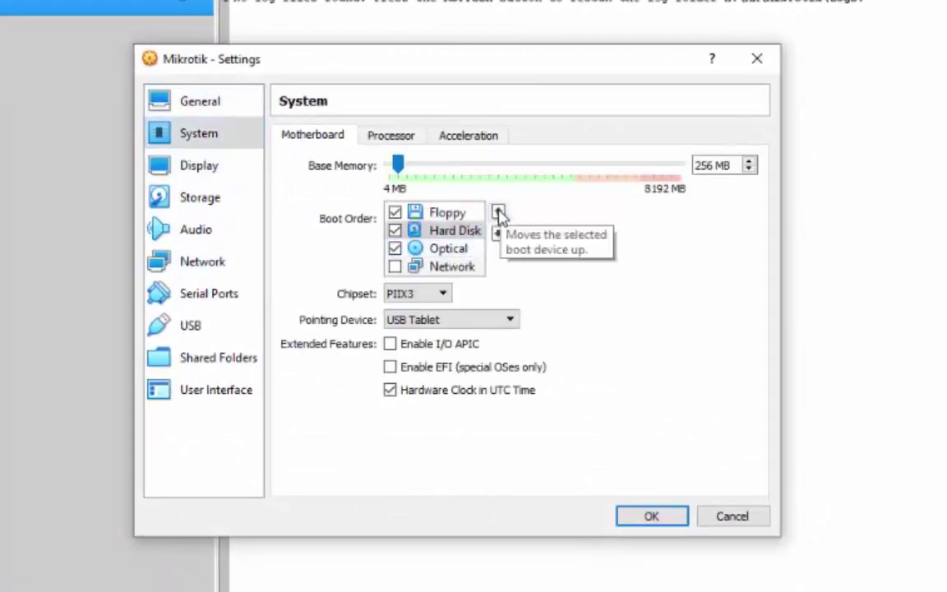
left_click(498, 212)
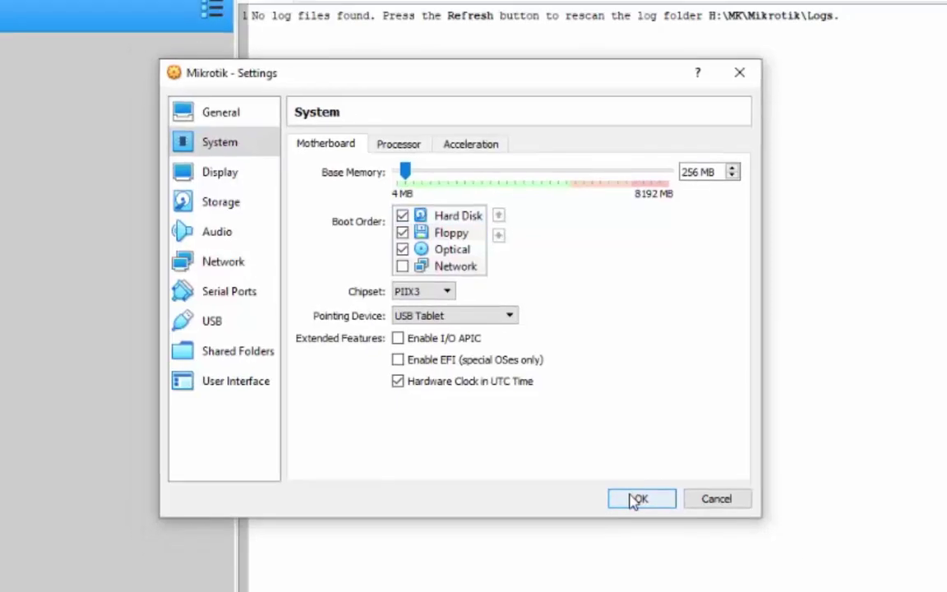
left_click(638, 499)
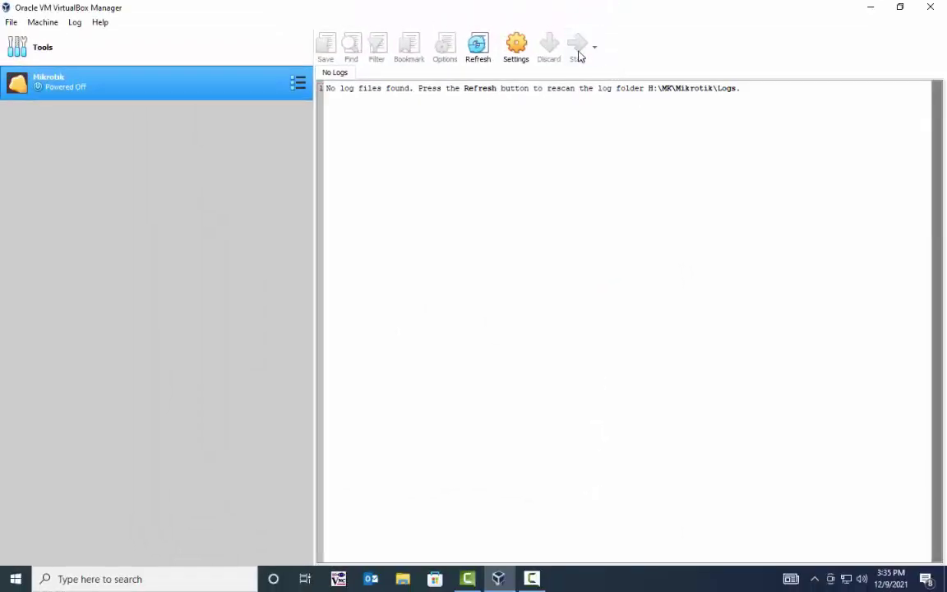
left_click(578, 51)
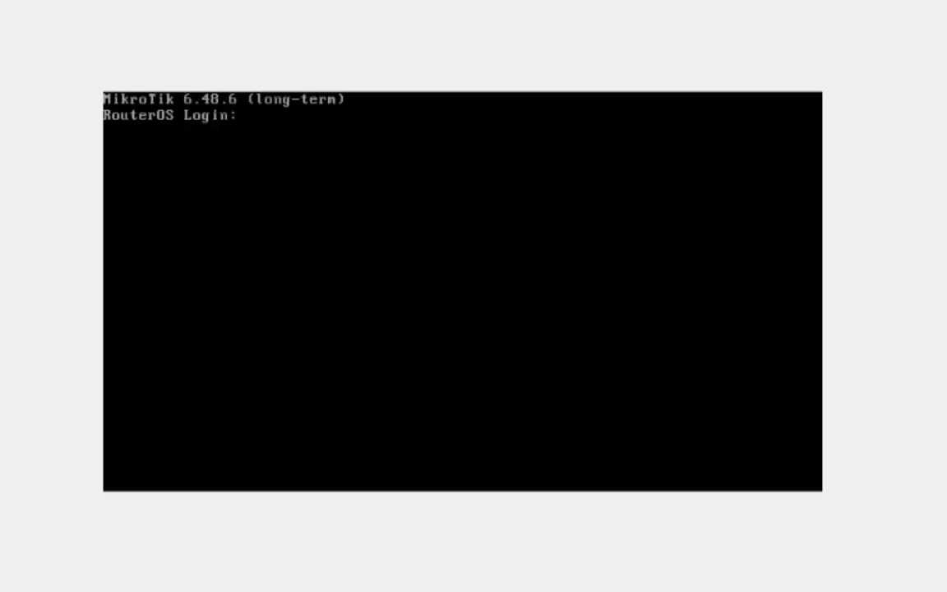
Step: Log in to RouterOS as admin with an empty password, answer n to the license prompt, and return to VirtualBox Manager
type("admin")
key("Return")
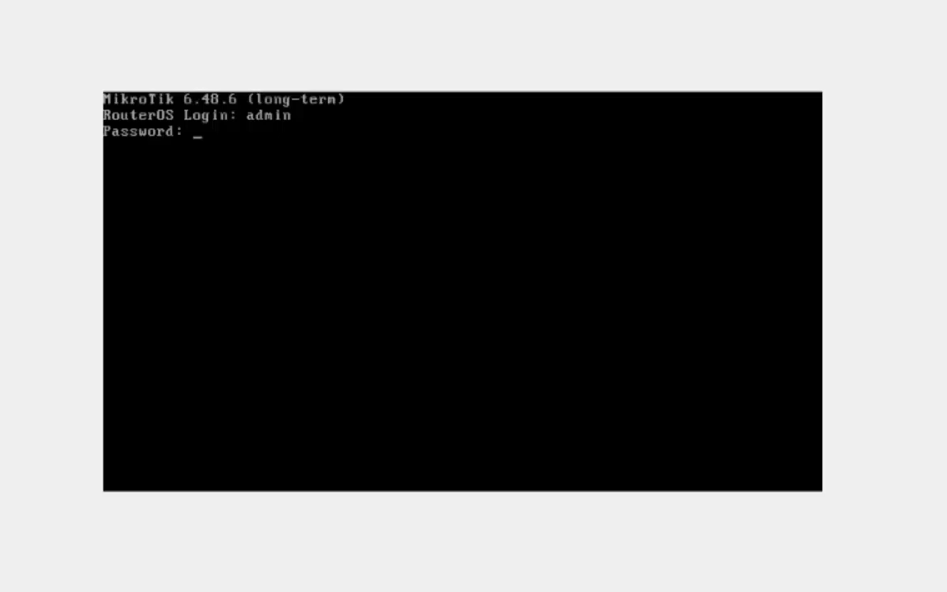
key("Return")
type("n")
key("Return")
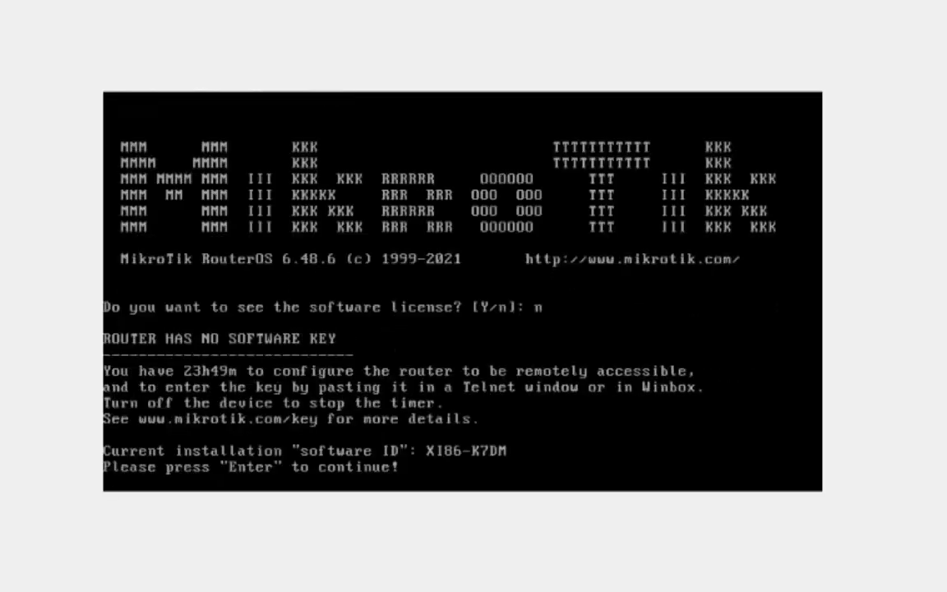
key("Return")
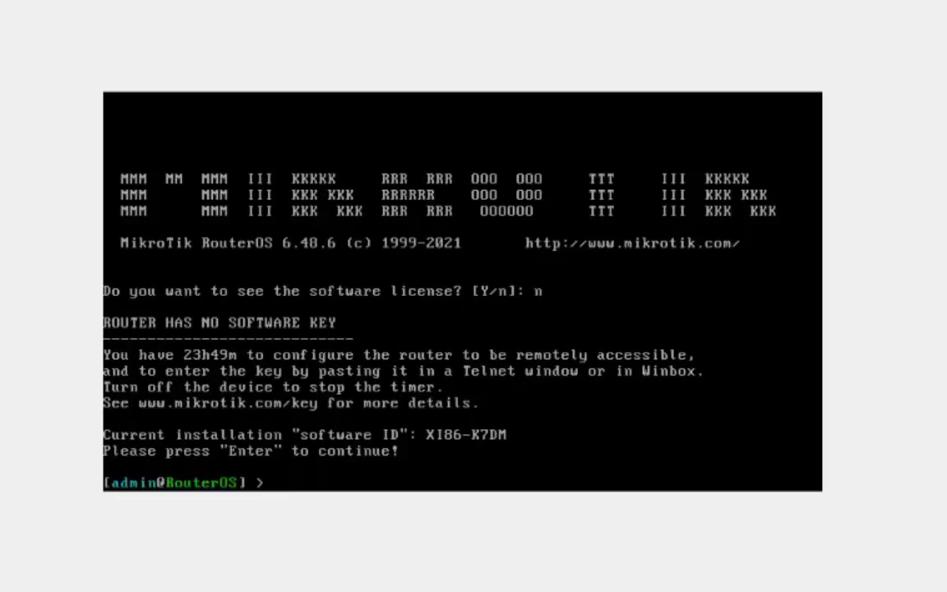
left_click(499, 580)
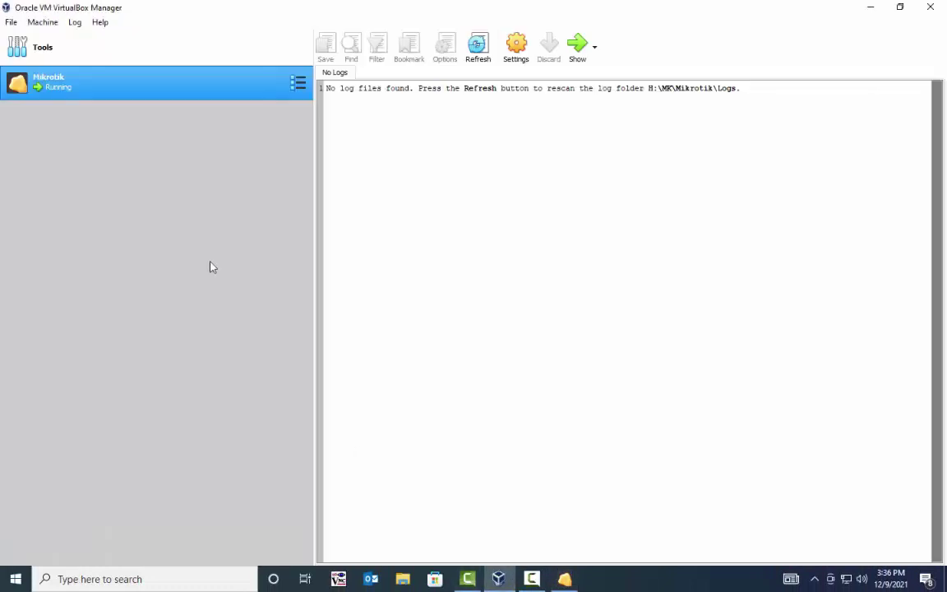
Step: Start a new machine named Win-10, type Windows 10 (32-bit), with 1024 MB memory
left_click(145, 53)
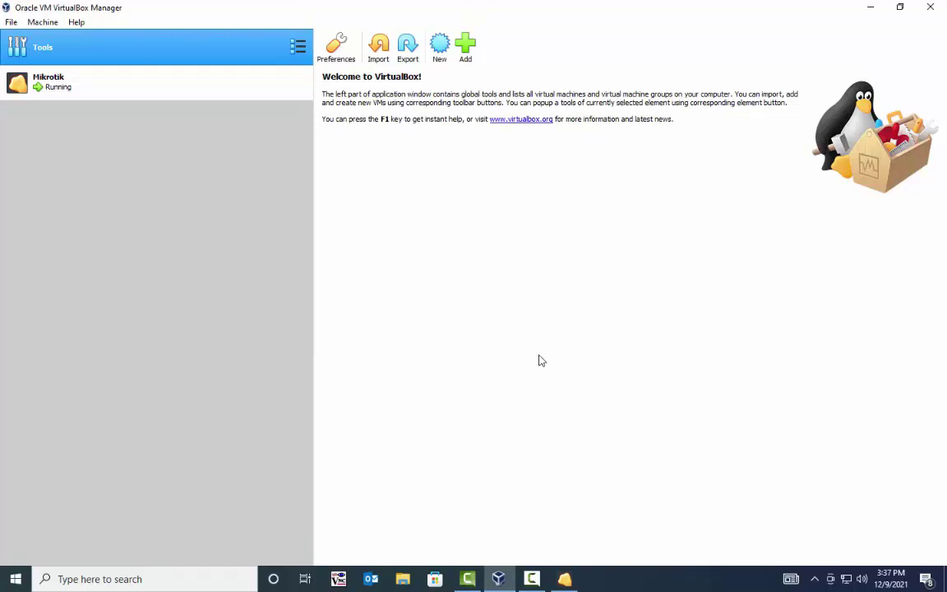
left_click(442, 48)
type("W")
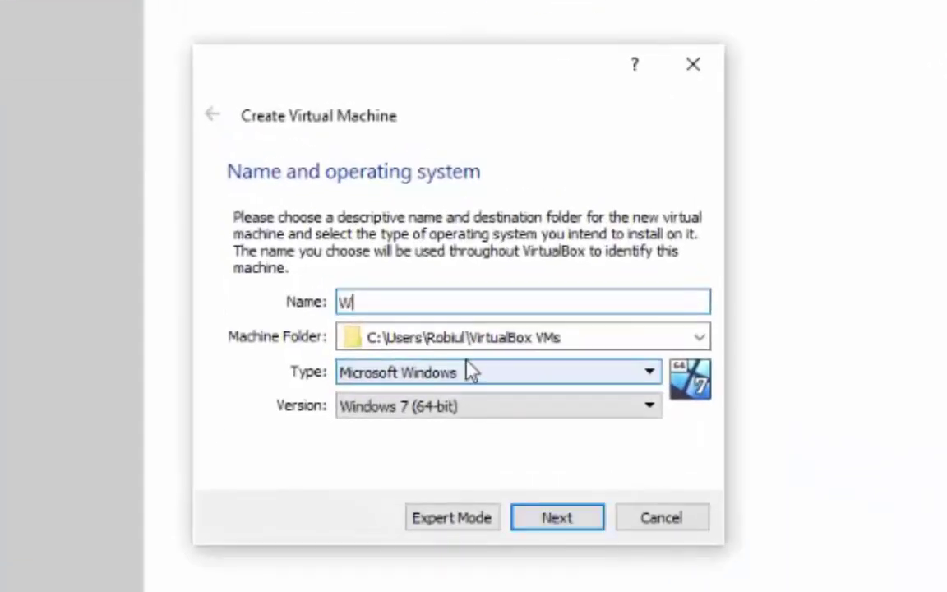
type("in-10")
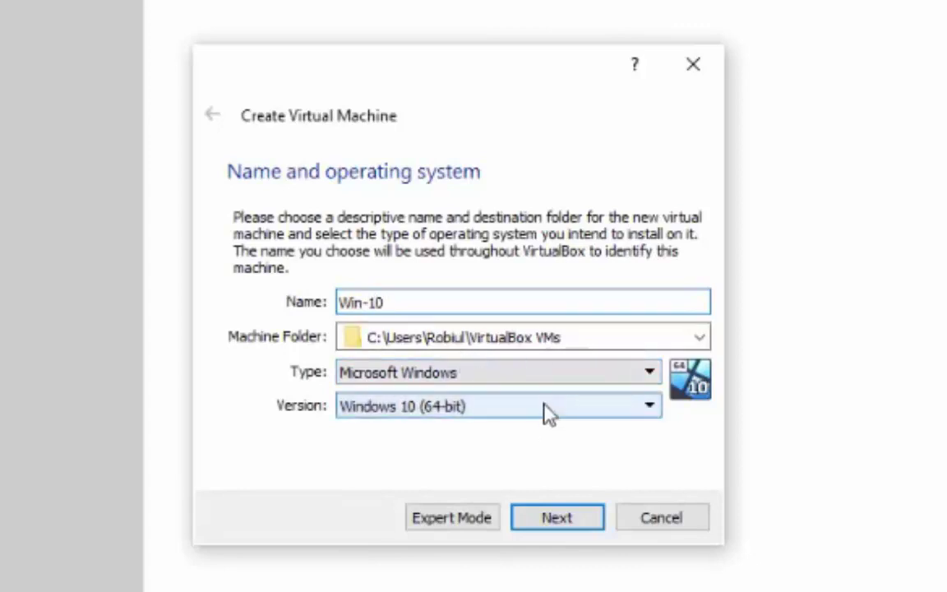
left_click(550, 413)
left_click(503, 560)
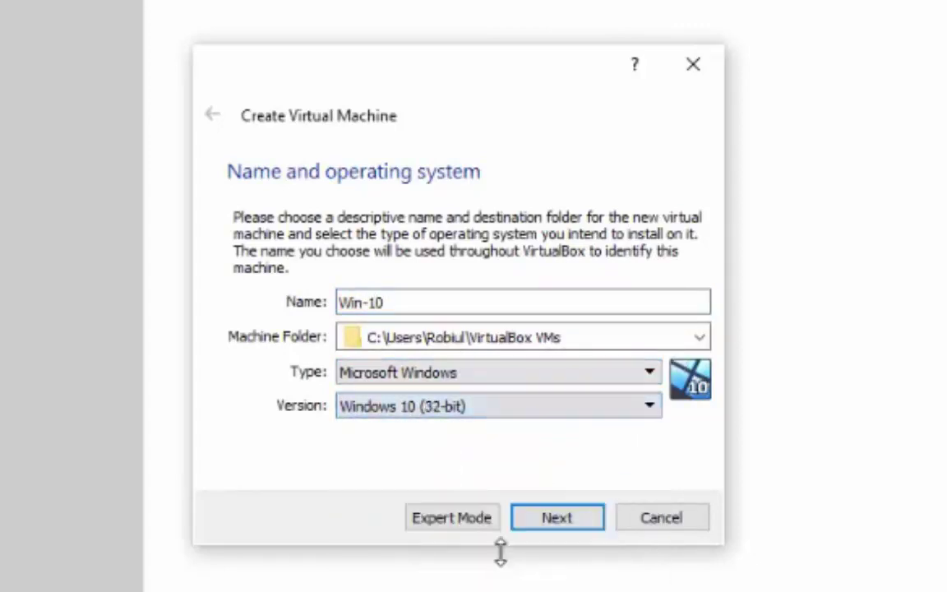
left_click(554, 523)
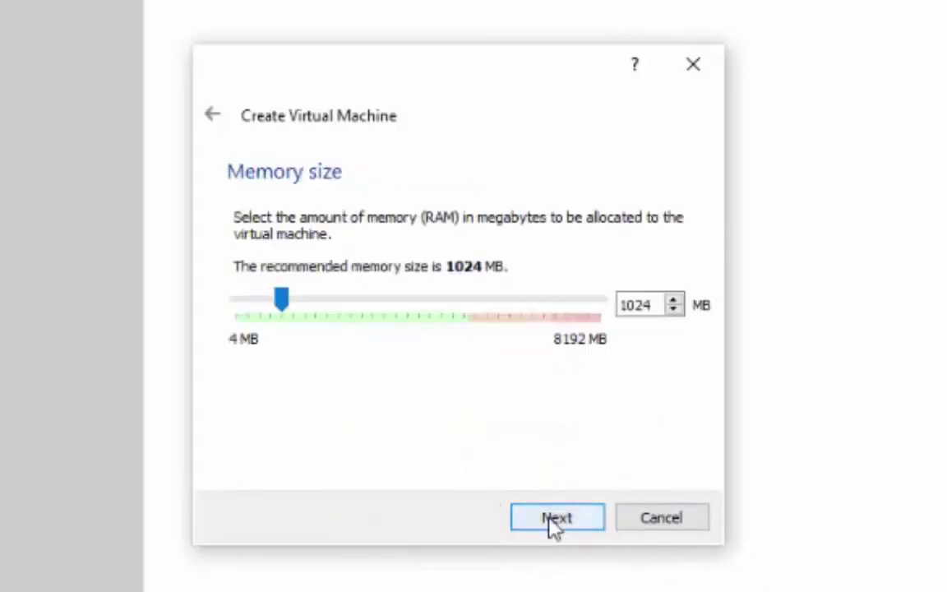
left_click(554, 523)
Step: Create its dynamically allocated VDI hard disk at the default size
left_click(556, 519)
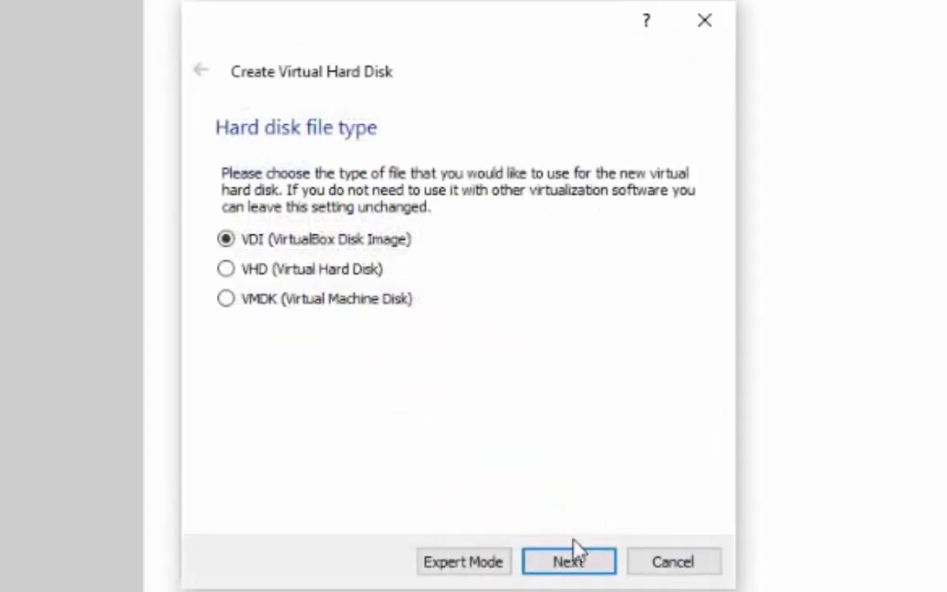
left_click(570, 567)
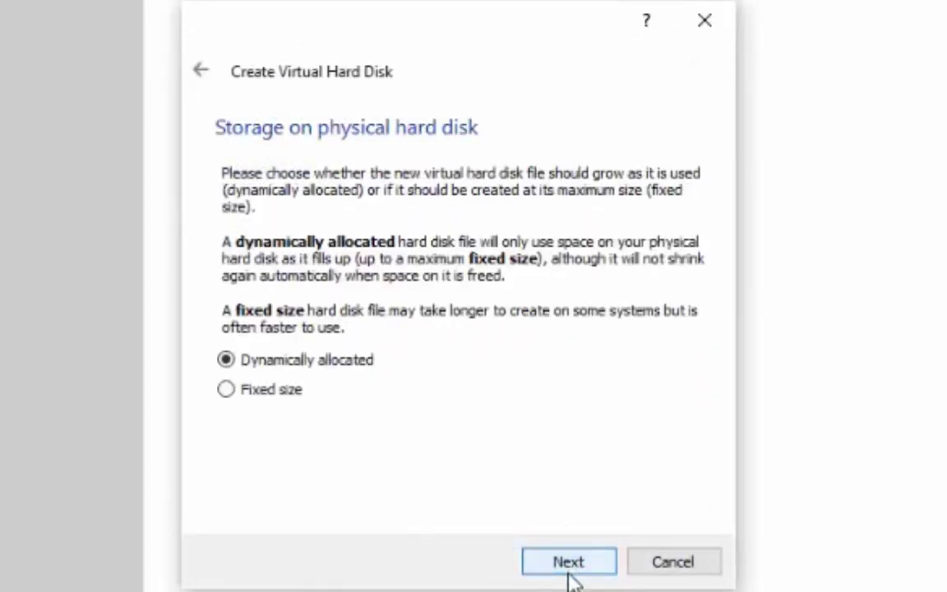
left_click(570, 568)
left_click(570, 567)
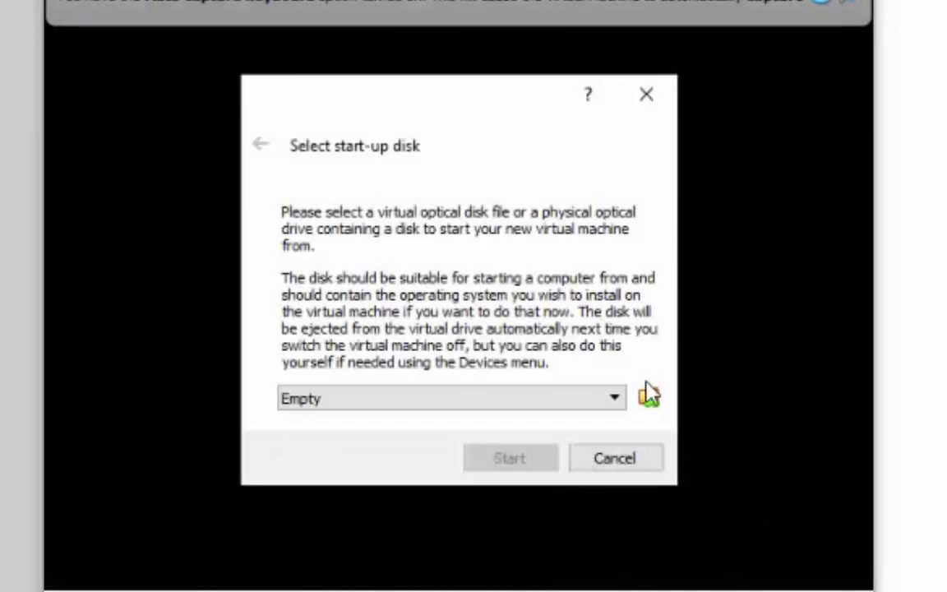
Step: Choose en_windows_10_pro_10240_x86_dvd.iso as Win-10's start-up disk and boot from it
left_click(650, 396)
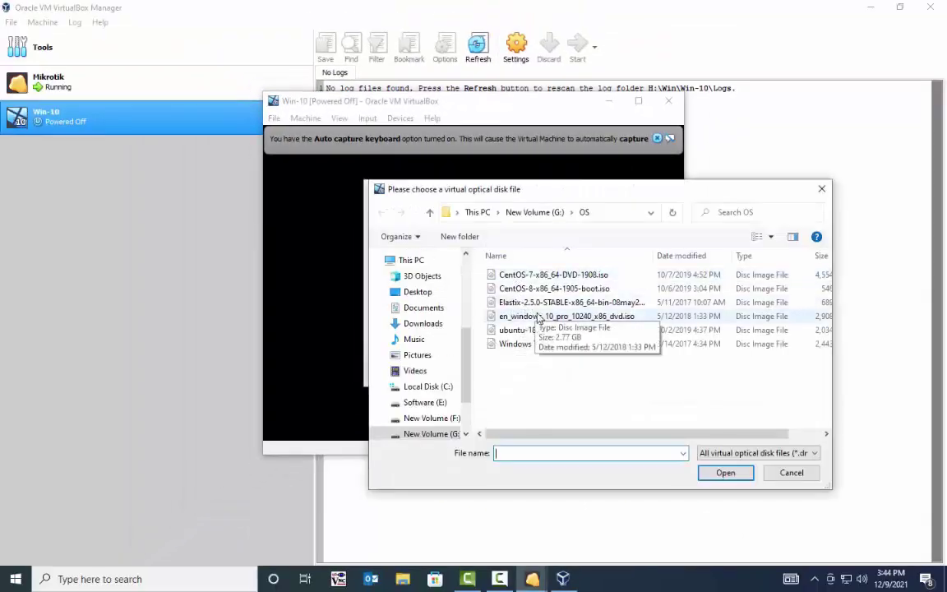
double_click(563, 317)
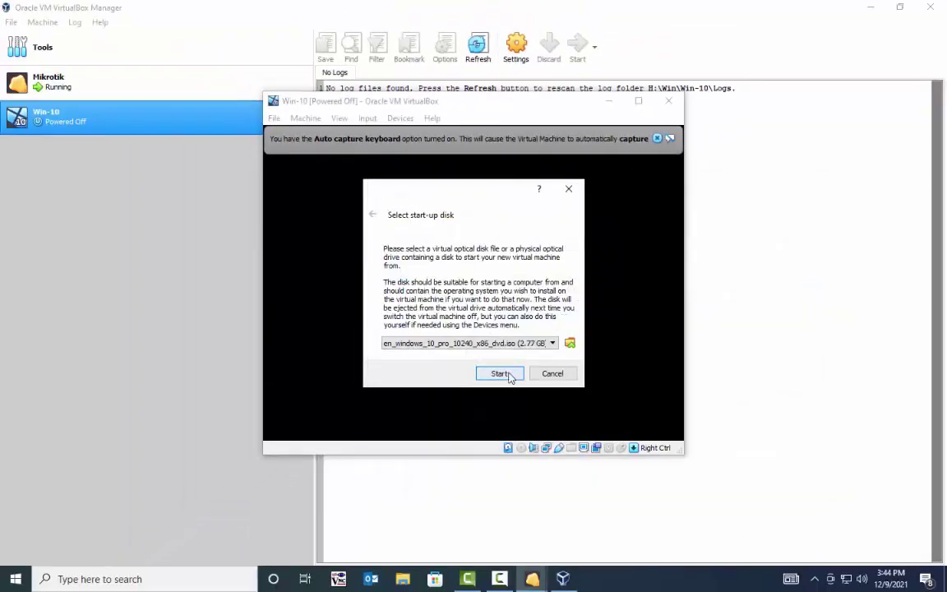
left_click(508, 375)
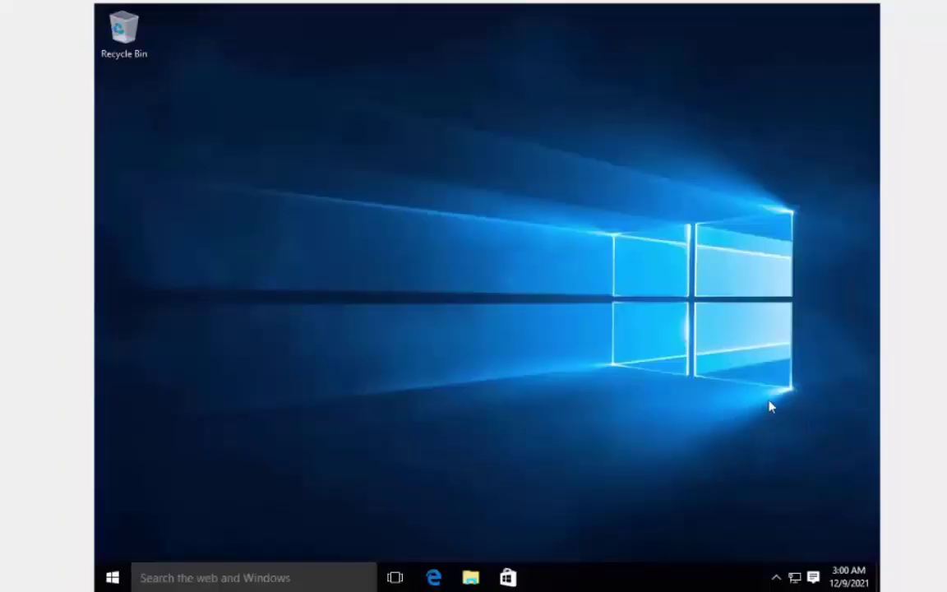
Step: Open Edge in the Windows VM and expand the WinBox 3.31 download options on mikrotik.com/download
left_click(434, 562)
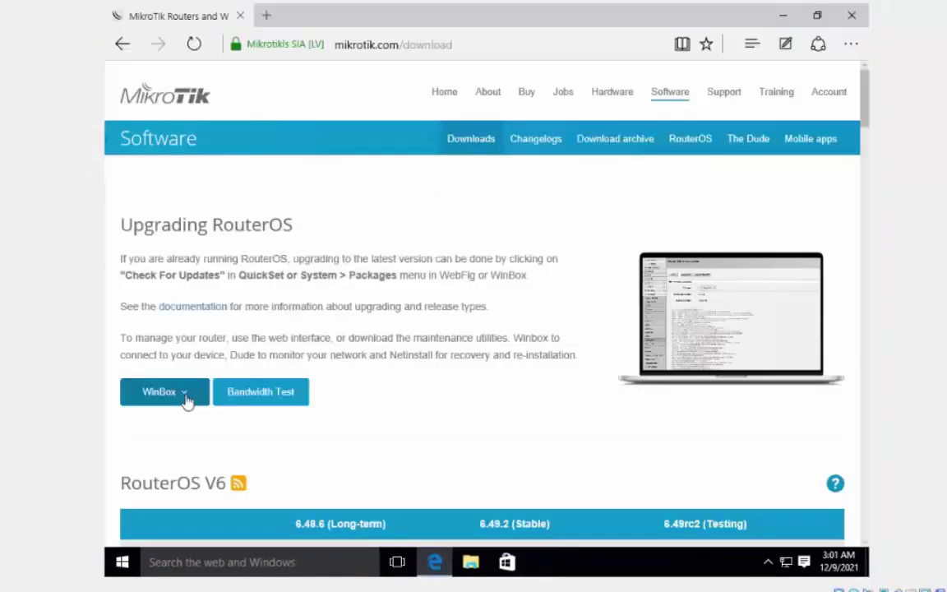
left_click(186, 398)
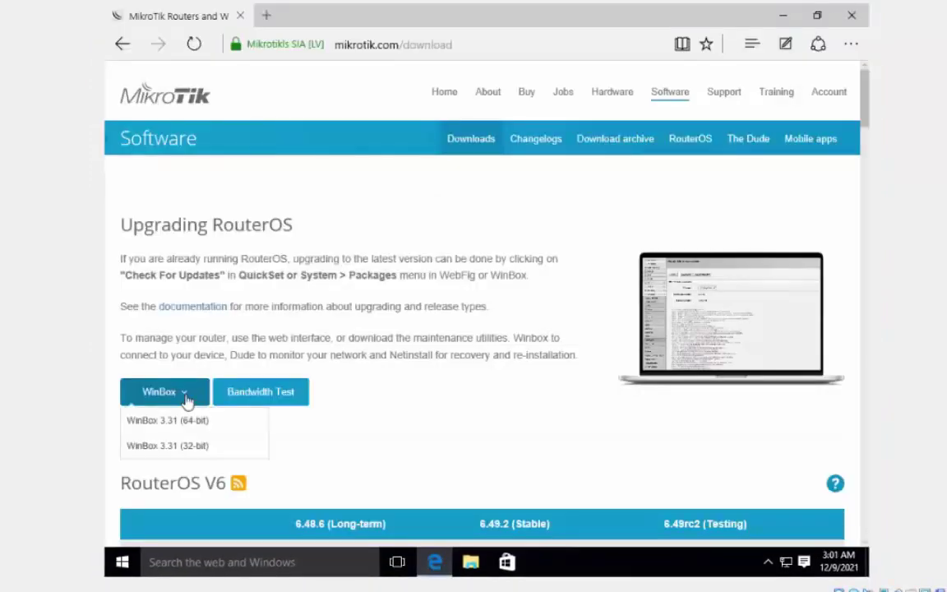
Step: Download WinBox 3.31 (32-bit), move winbox from Downloads to the Desktop, then close Explorer and Edge
left_click(195, 445)
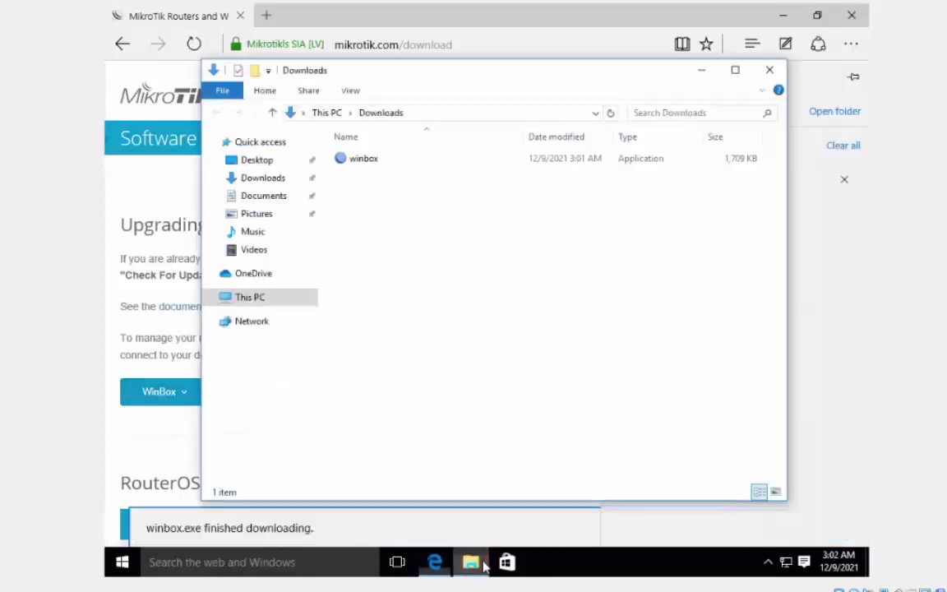
left_click(363, 161)
right_click(365, 162)
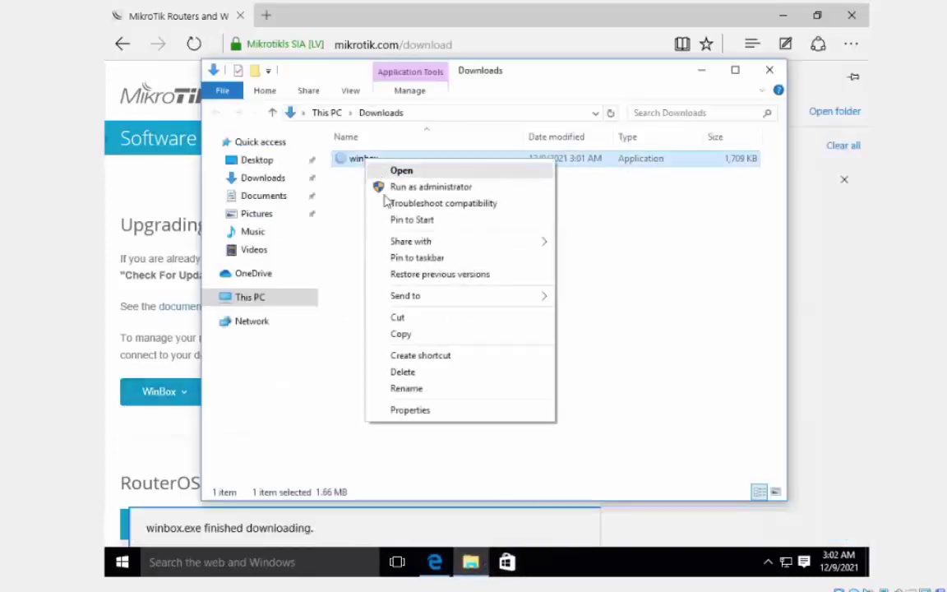
left_click(403, 317)
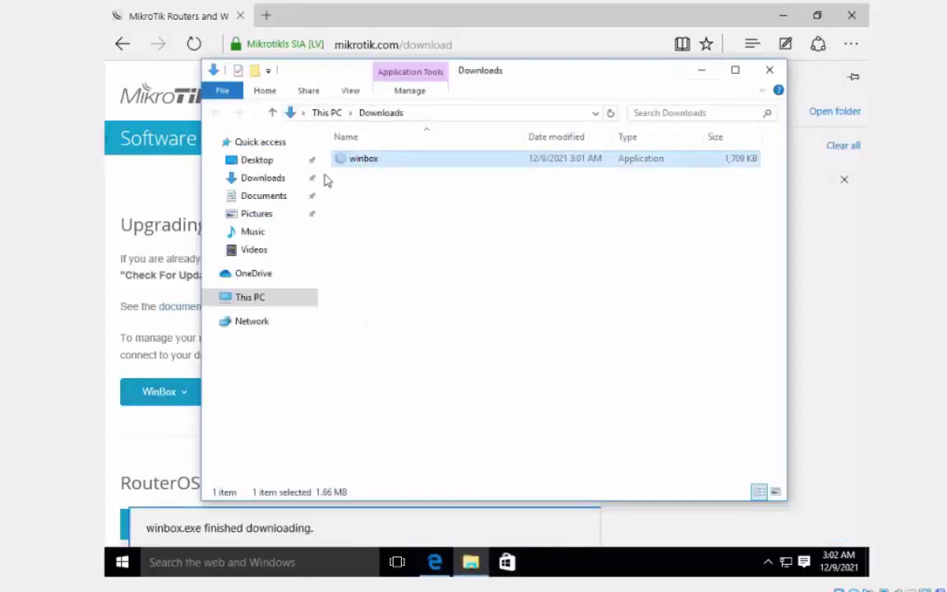
left_click(270, 161)
right_click(406, 235)
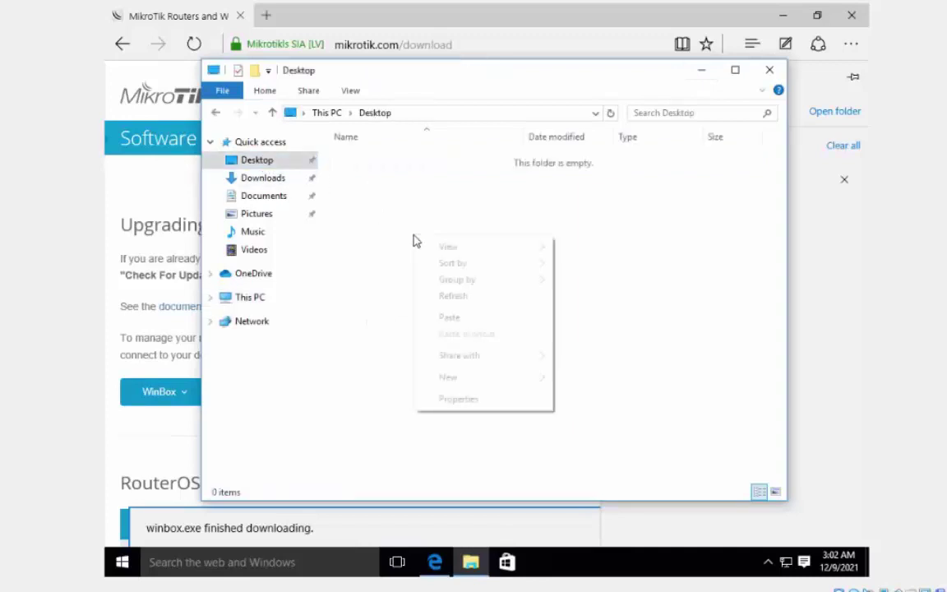
left_click(482, 321)
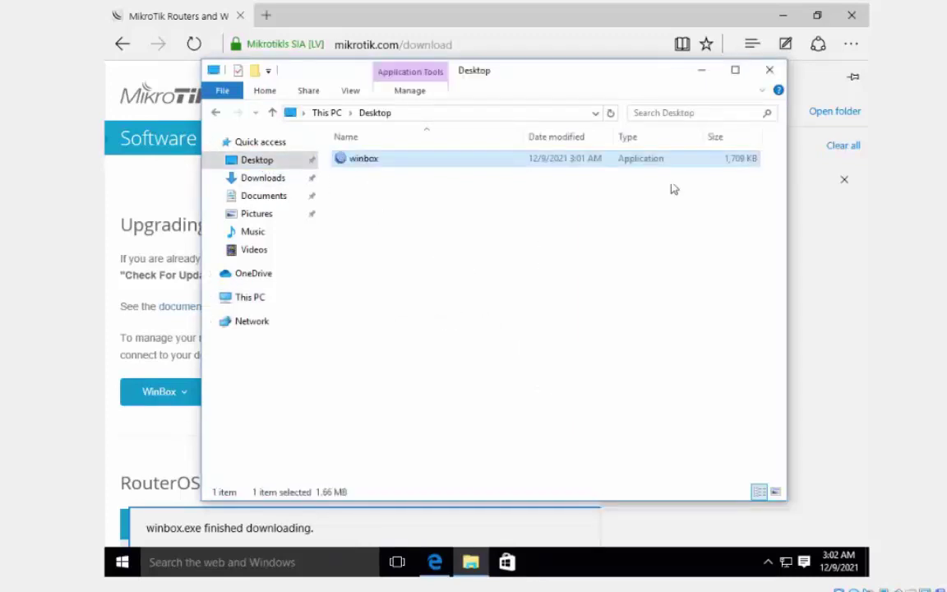
left_click(770, 70)
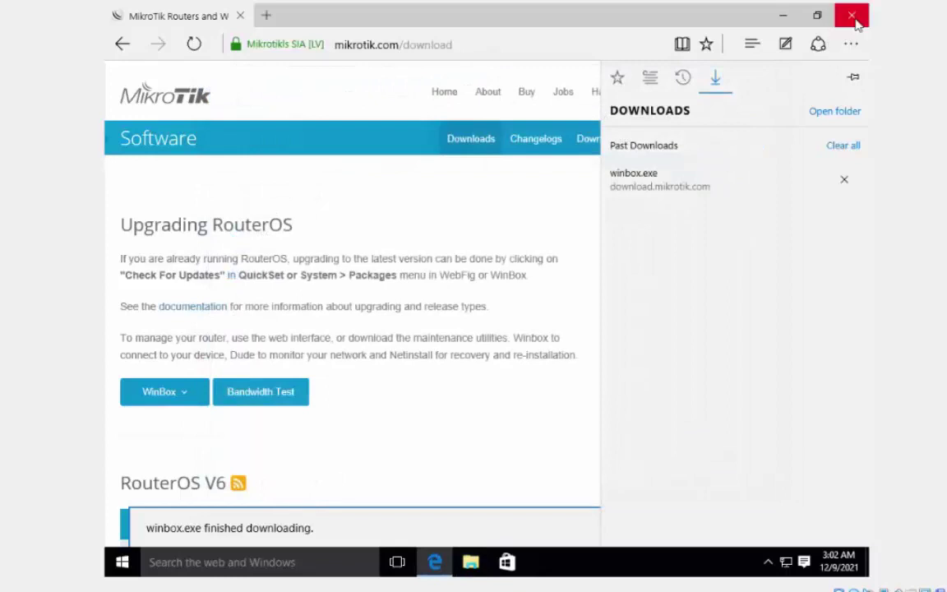
left_click(852, 15)
Step: Power off the Mikrotik VM from its window and select it in VirtualBox Manager
mouse_move(517, 589)
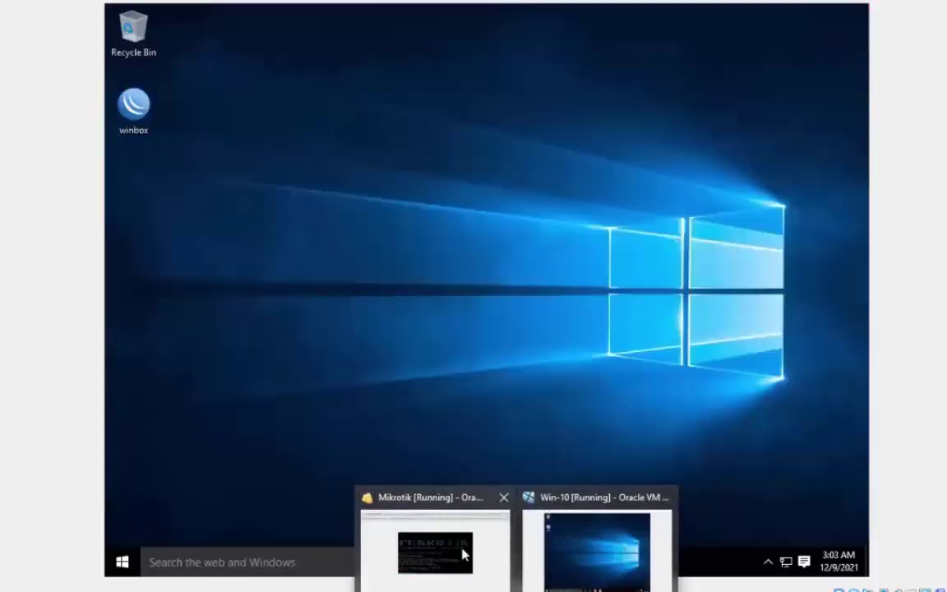
left_click(463, 554)
left_click(927, 47)
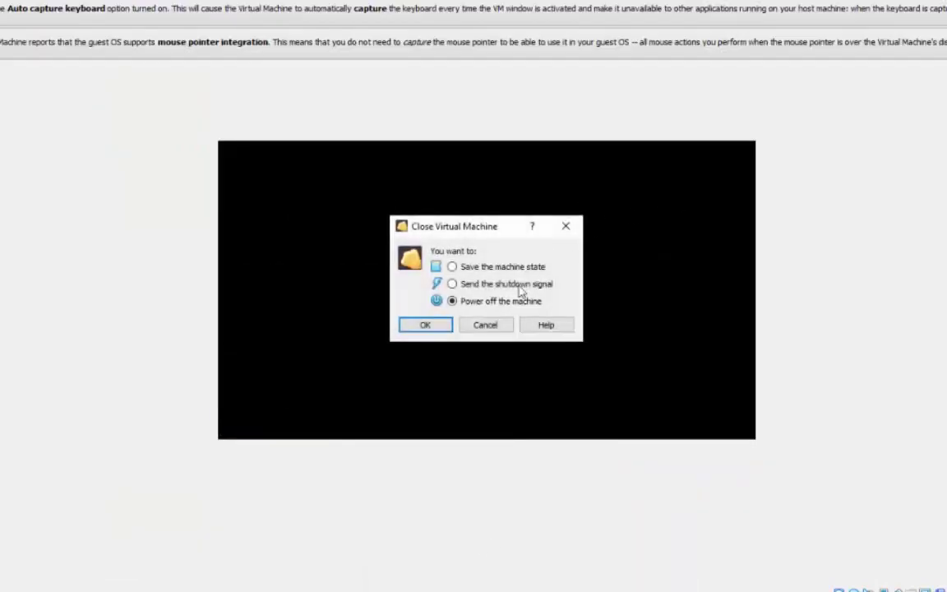
left_click(423, 326)
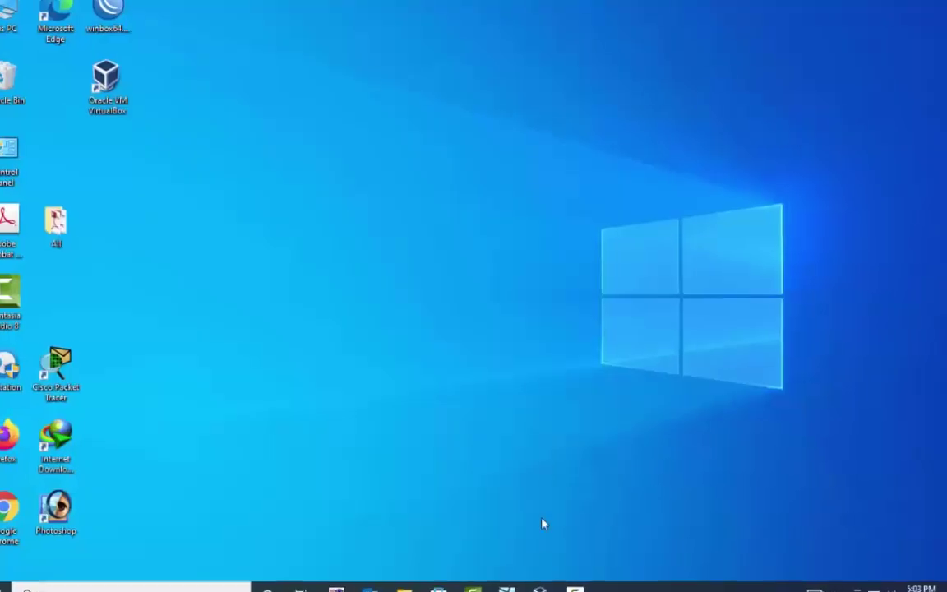
left_click(531, 580)
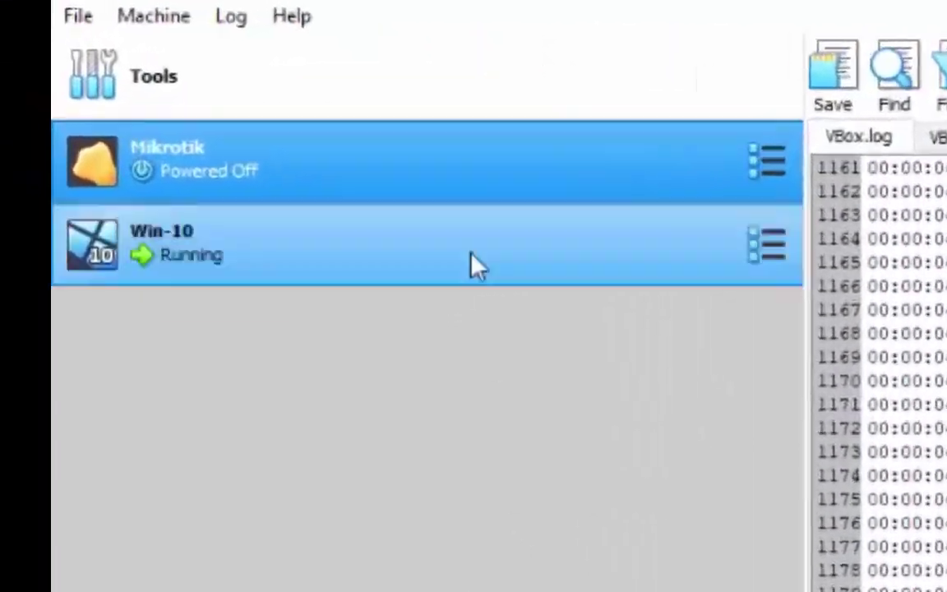
left_click(153, 125)
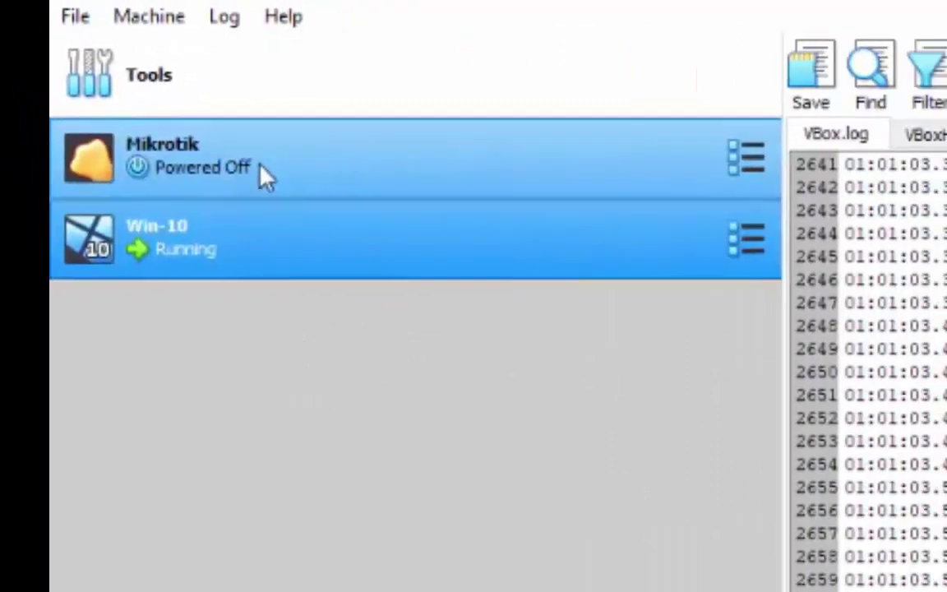
left_click(324, 200)
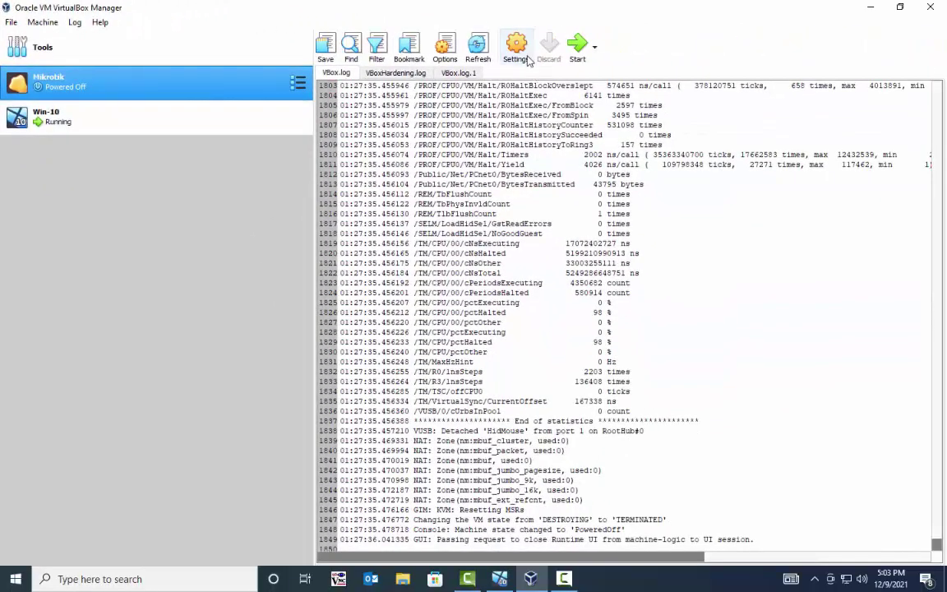
Step: Enable Mikrotik's Adapter 2 and attach it to Internal Network
left_click(518, 51)
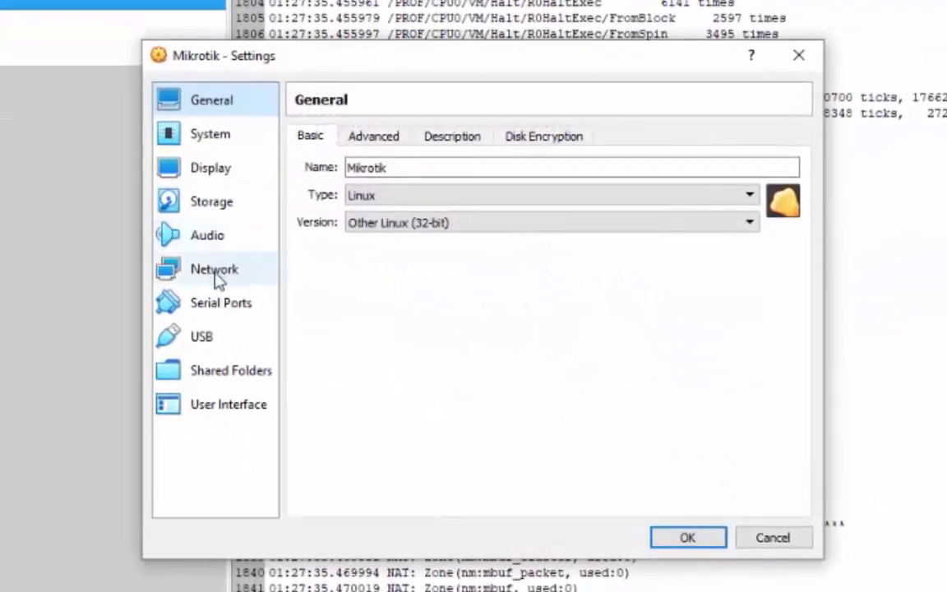
left_click(327, 264)
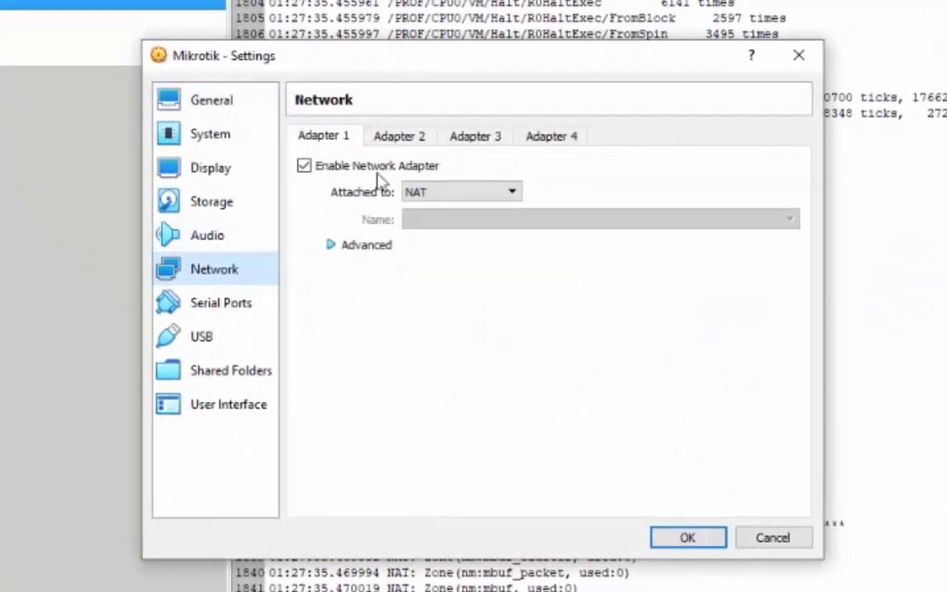
left_click(397, 138)
left_click(466, 140)
key("Right")
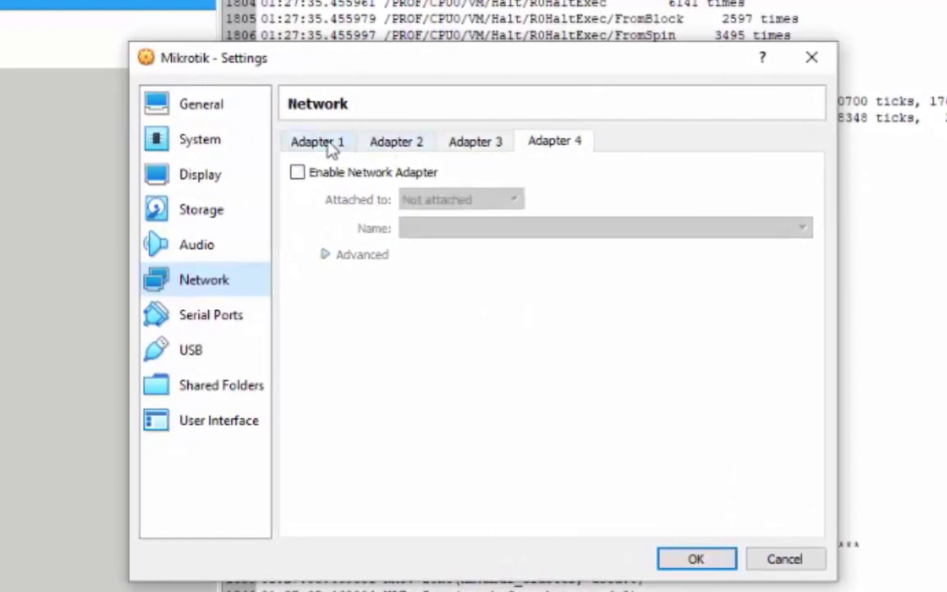
left_click(321, 143)
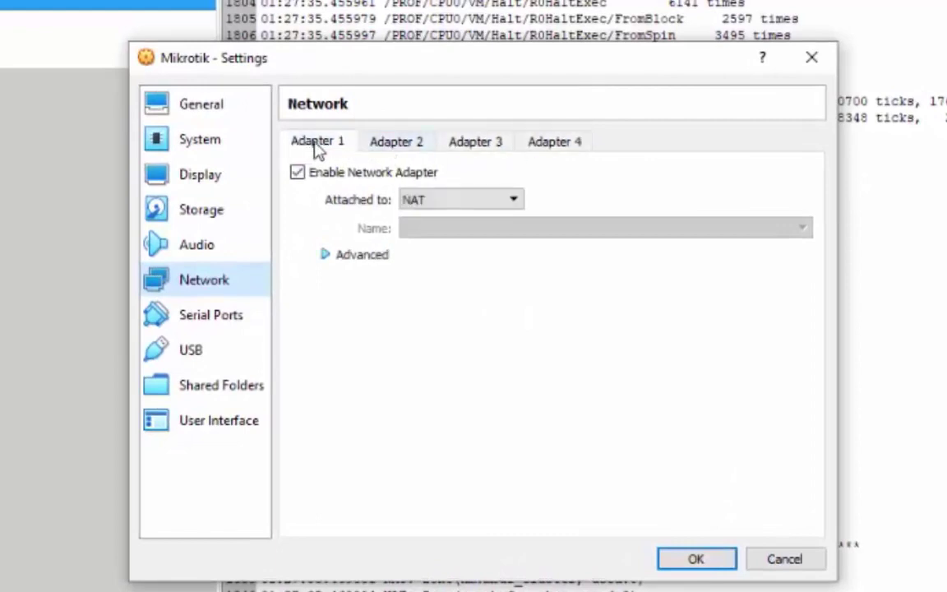
left_click(390, 145)
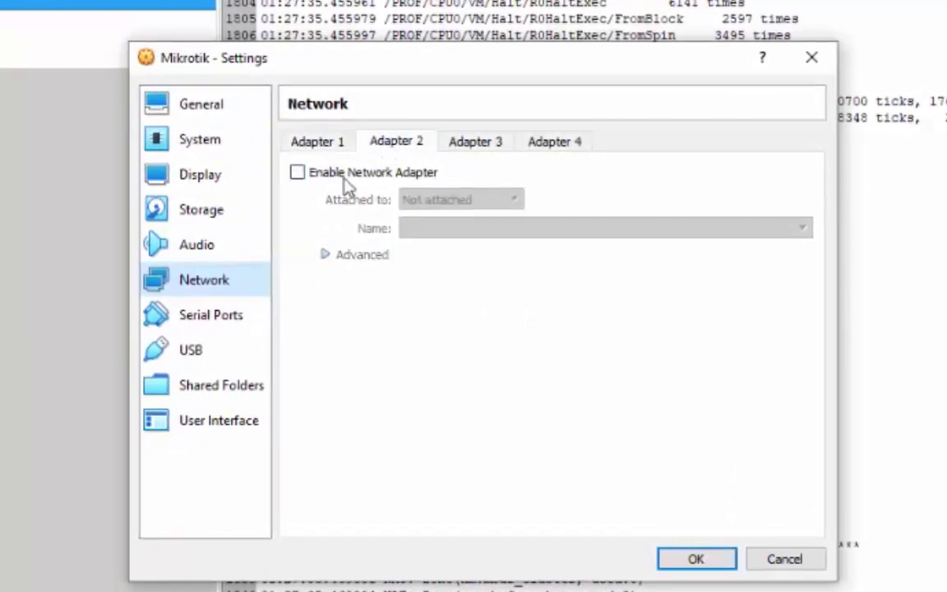
left_click(299, 175)
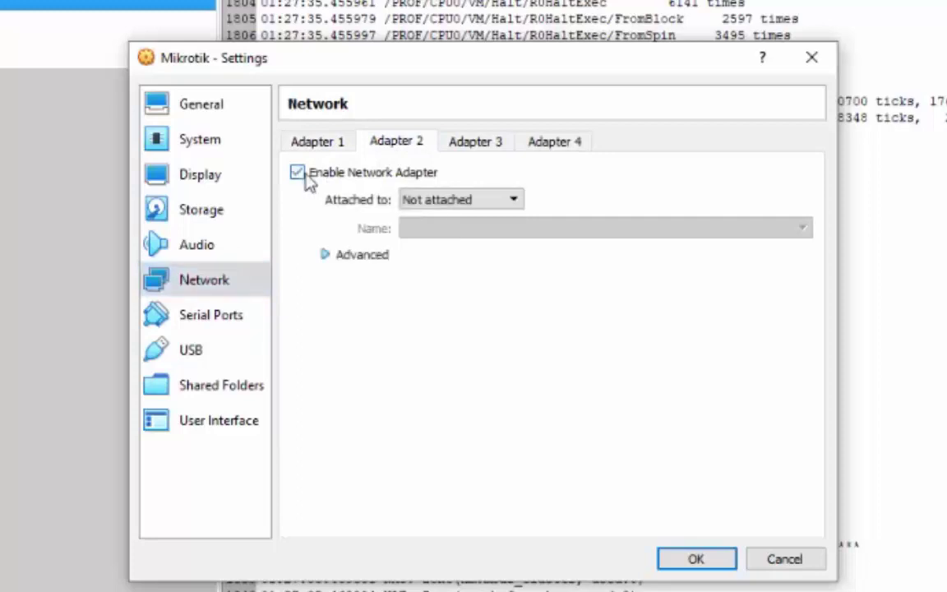
left_click(512, 200)
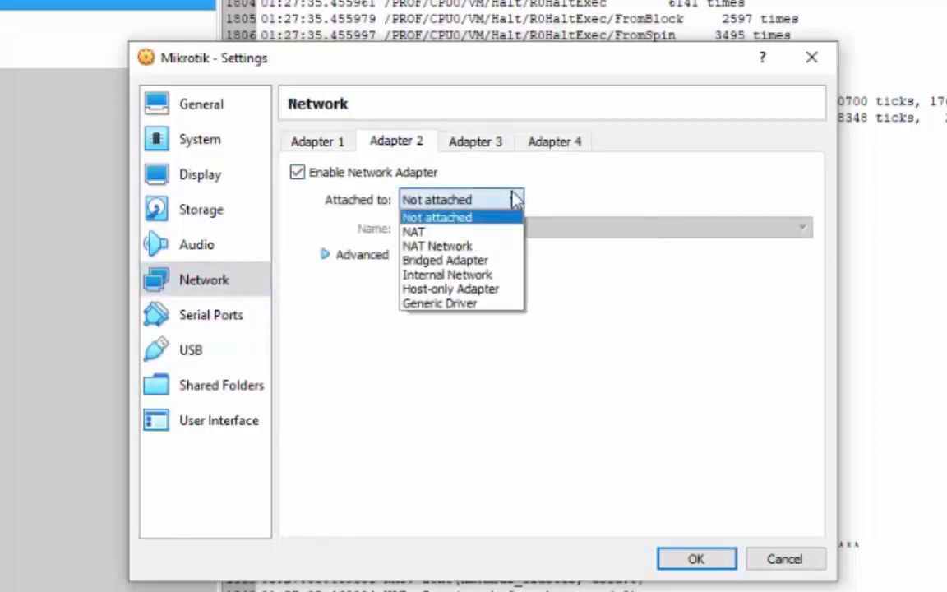
left_click(479, 275)
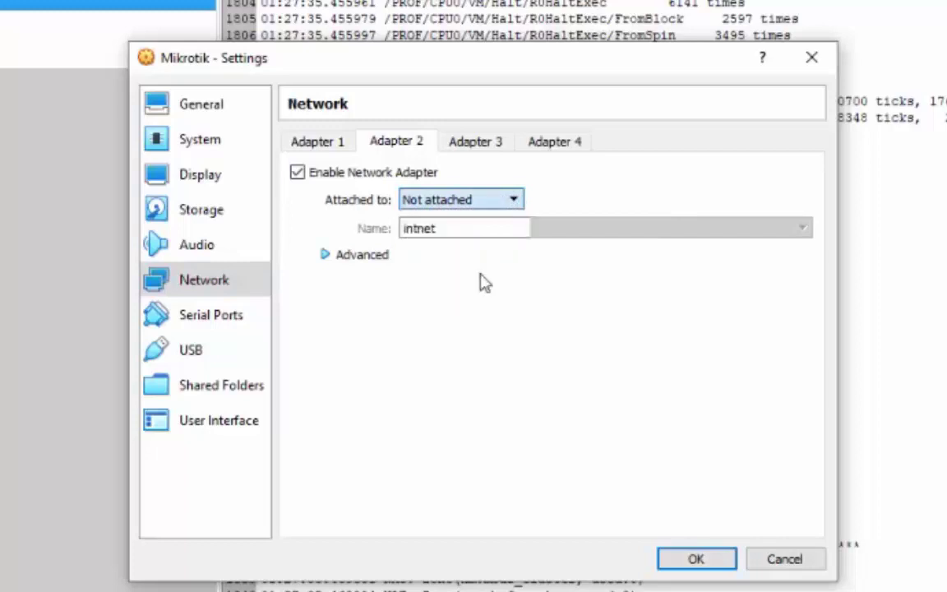
Step: Set Mikrotik's Adapter 1 to Bridged Adapter and save the network settings
left_click(325, 151)
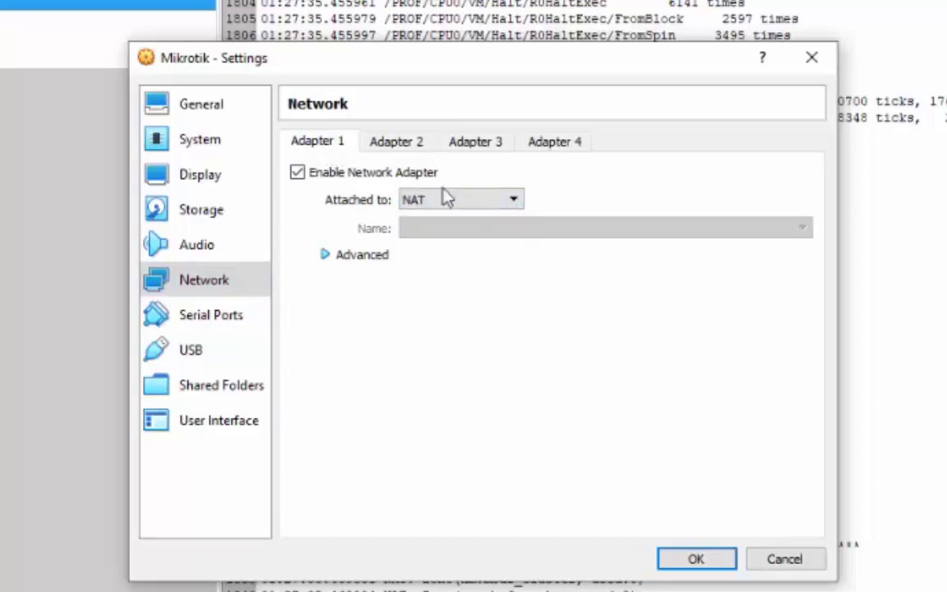
left_click(503, 201)
left_click(460, 254)
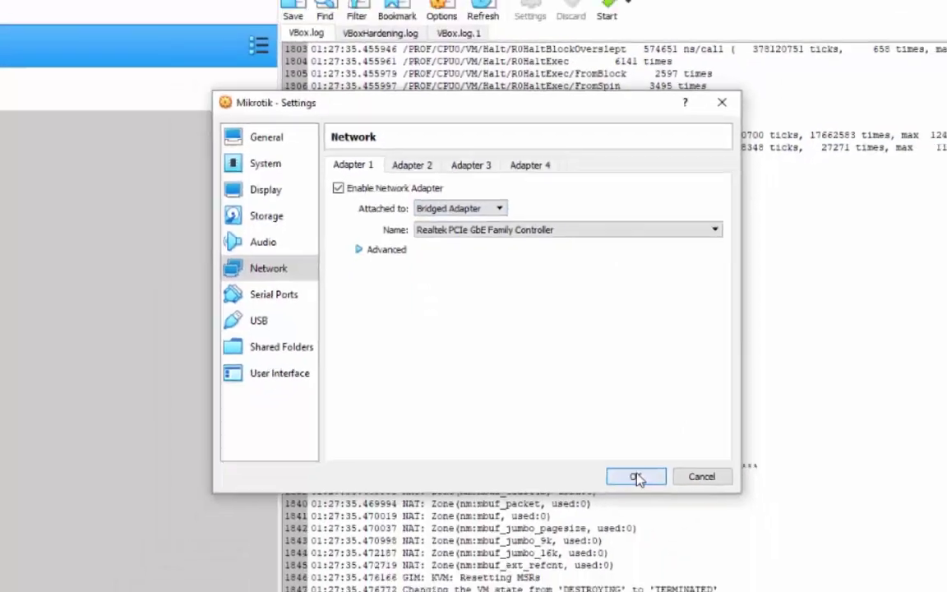
left_click(696, 560)
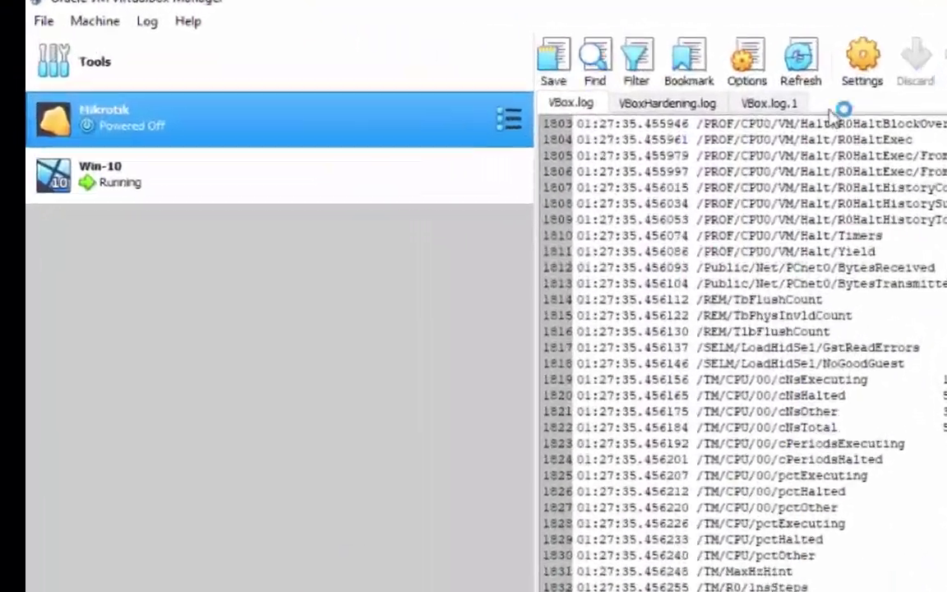
Step: Attach Win-10's Adapter 1 to Internal Network intnet and save
left_click(134, 126)
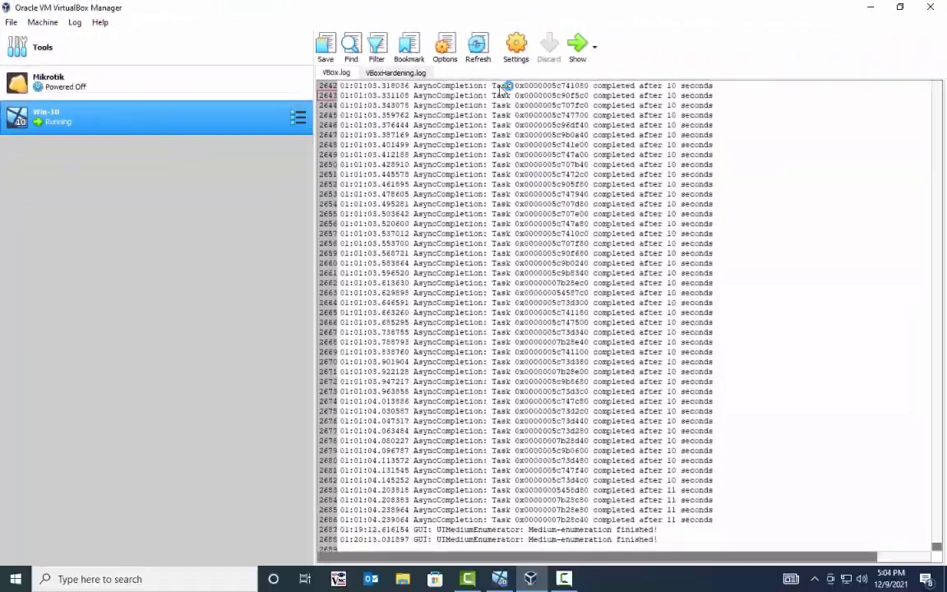
left_click(873, 62)
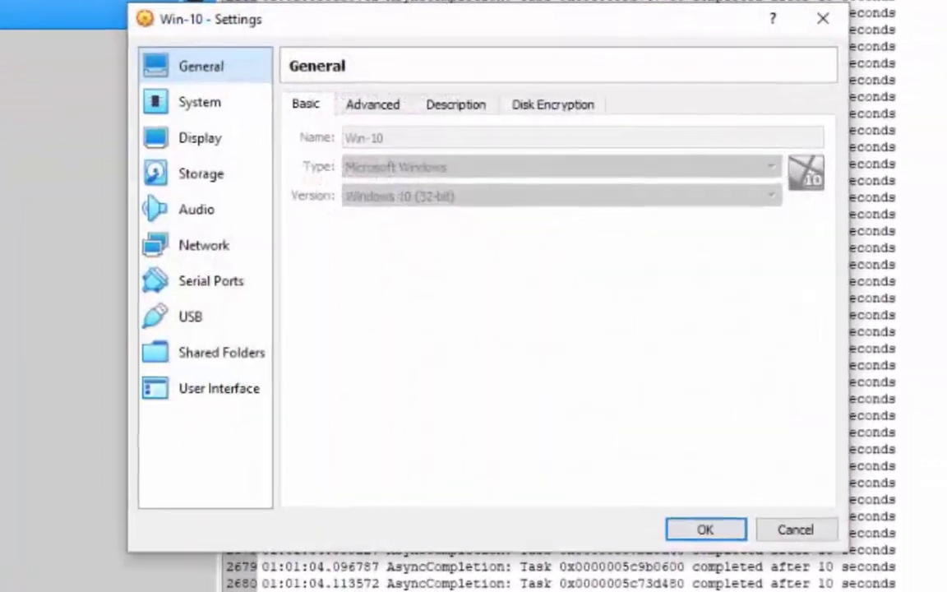
left_click(205, 248)
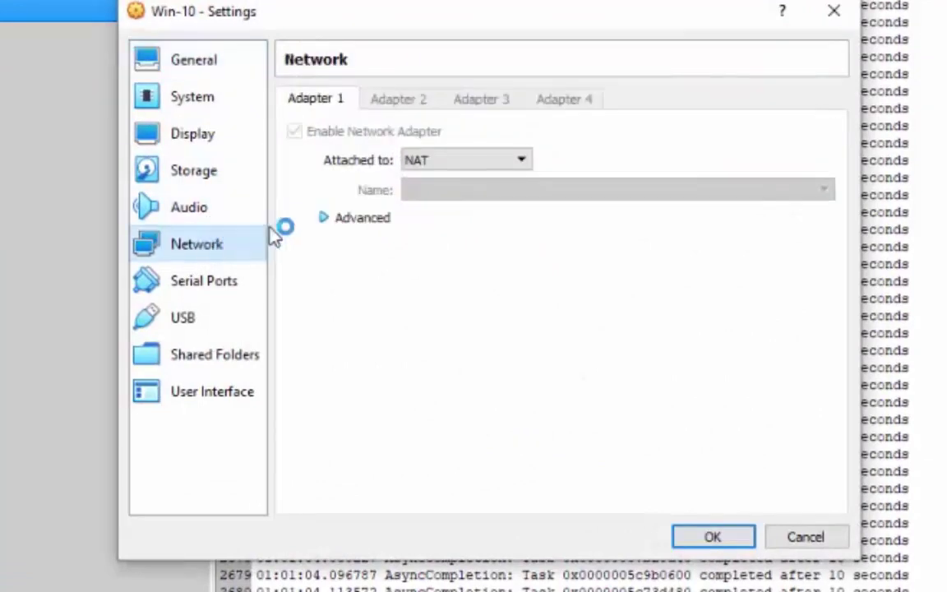
left_click(512, 164)
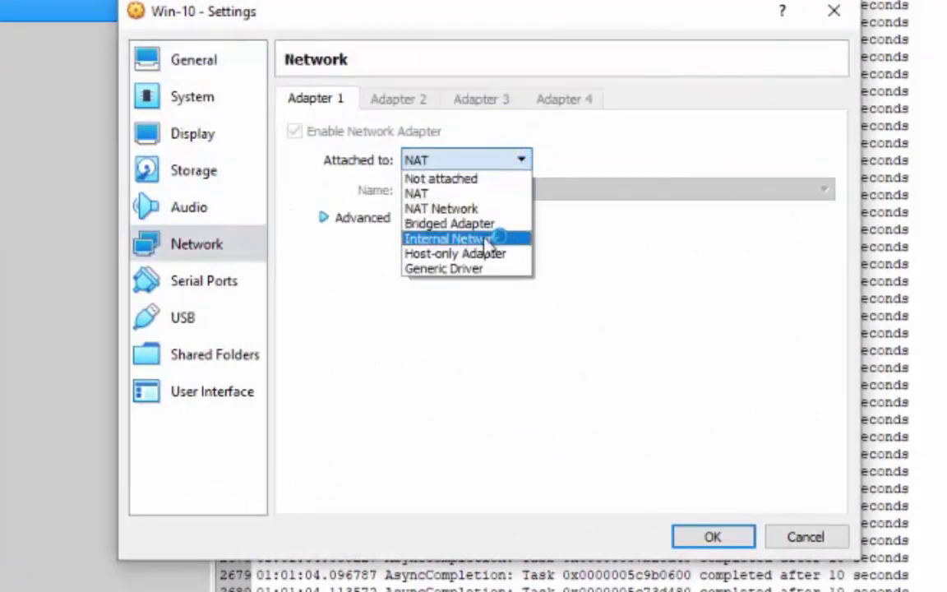
left_click(494, 239)
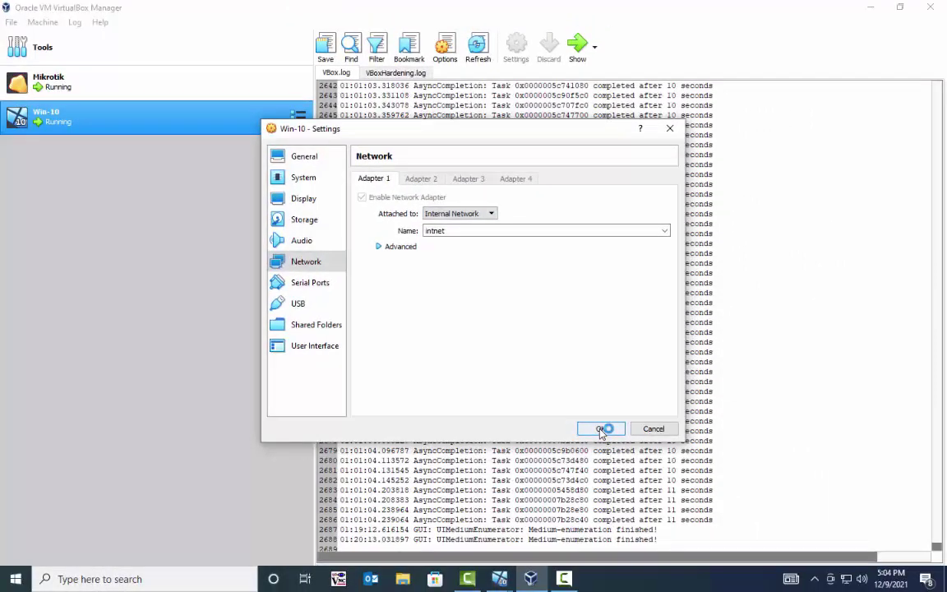
left_click(602, 429)
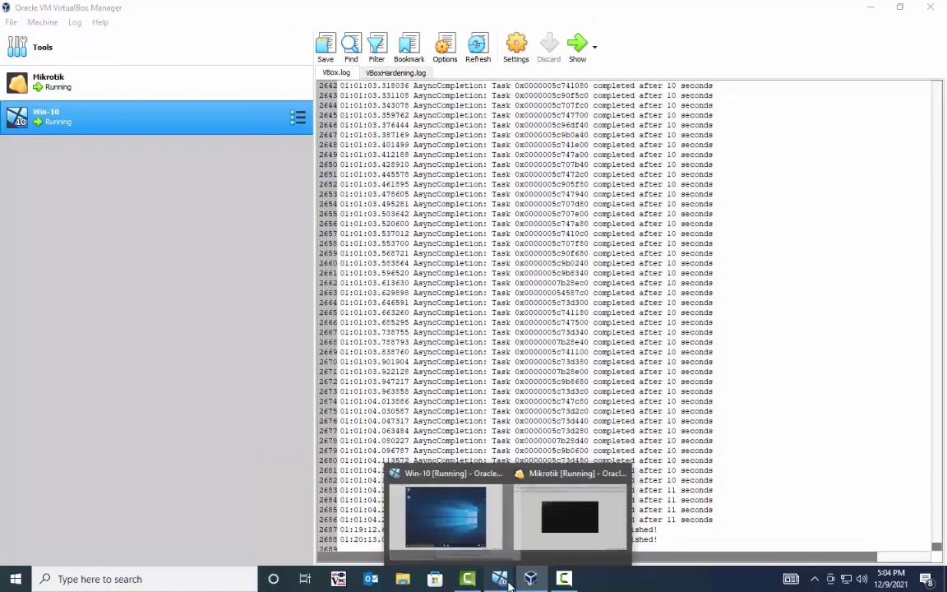
Step: Launch WinBox in Win-10, connect to the RouterOS neighbor found by MAC address, and dismiss the welcome notice
left_click(392, 473)
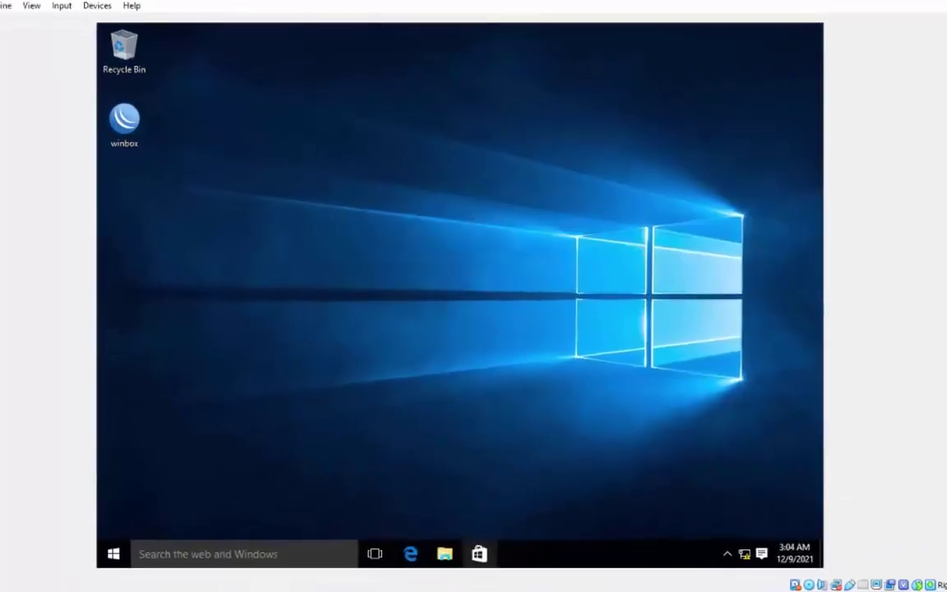
double_click(99, 120)
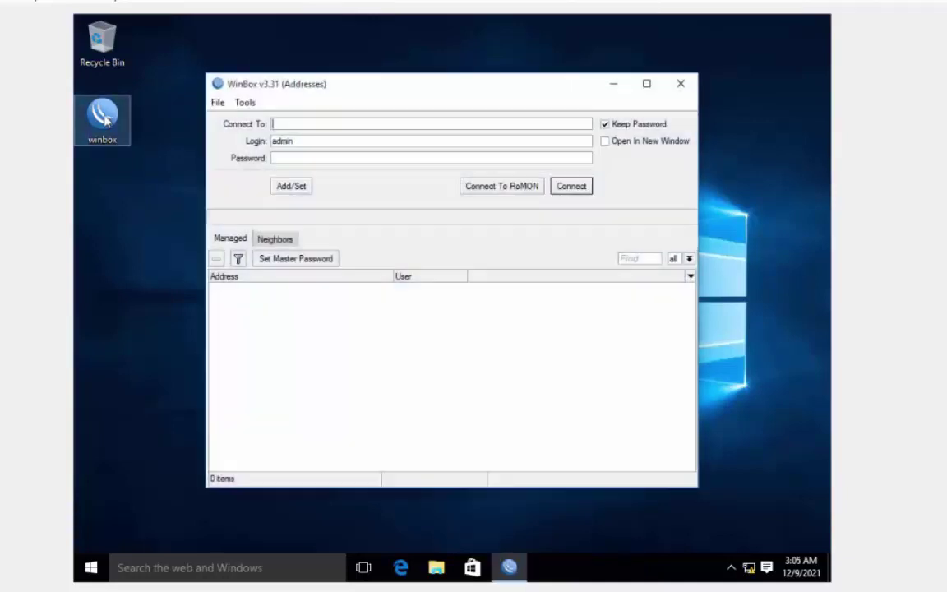
left_click(276, 240)
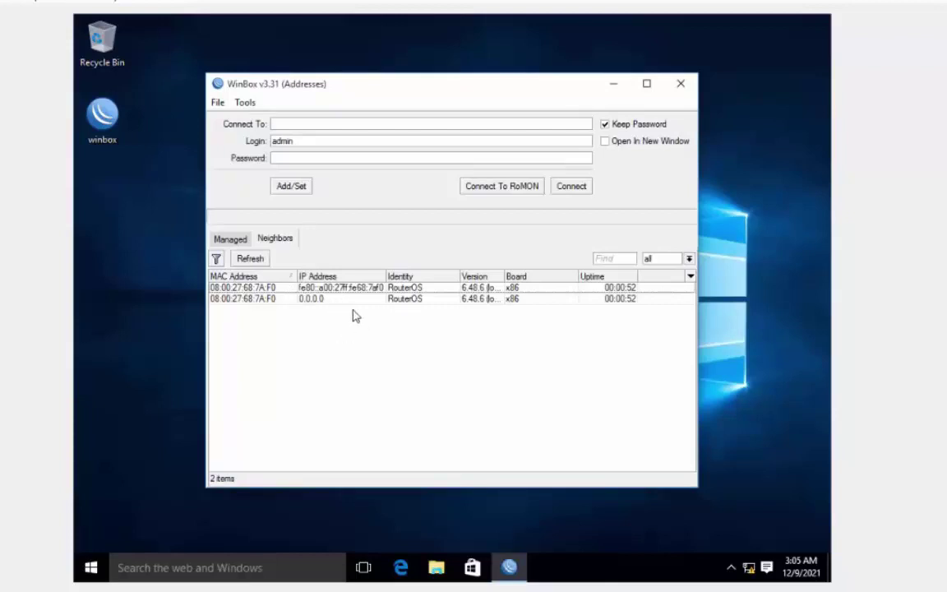
left_click(245, 288)
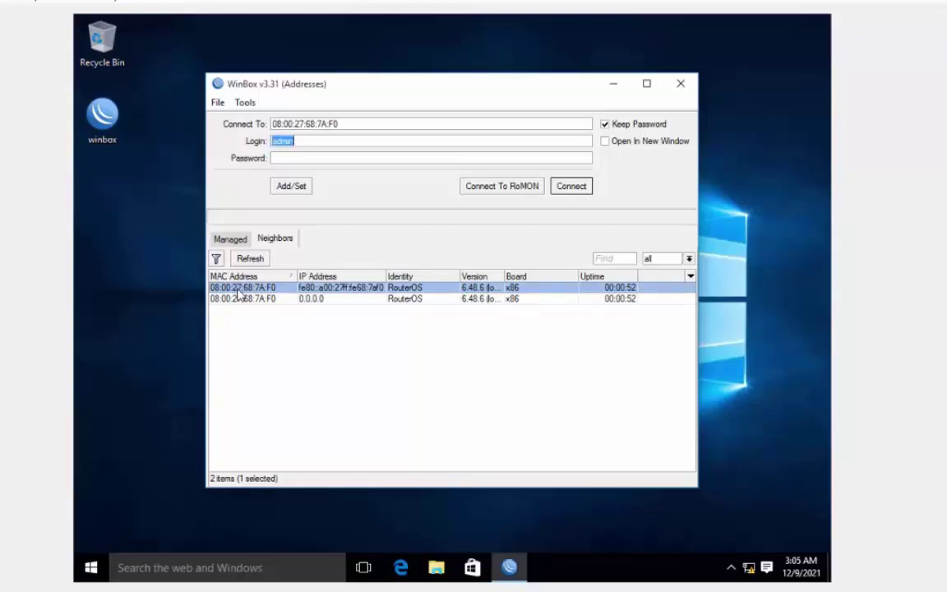
left_click(573, 188)
left_click(701, 428)
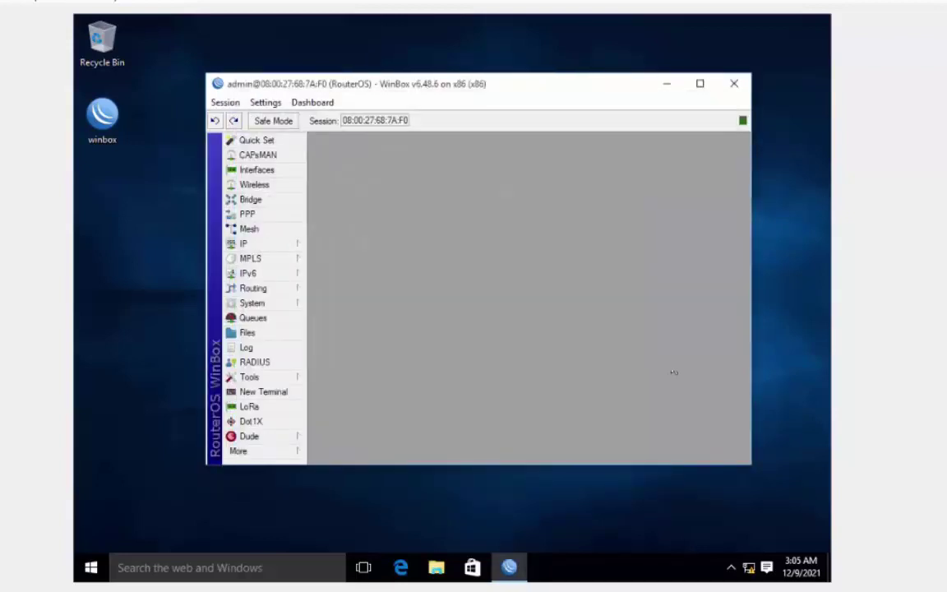